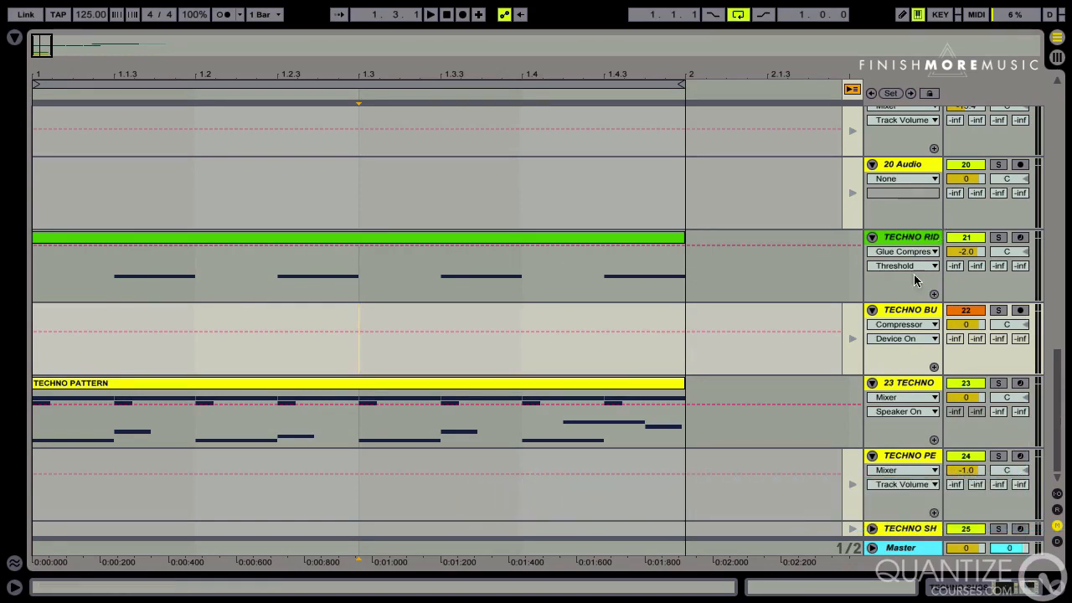
# Inspect the TECHNO RIDES track's devices and its clip's note pattern, and play the loop to hear it.
pyautogui.click(364, 240)
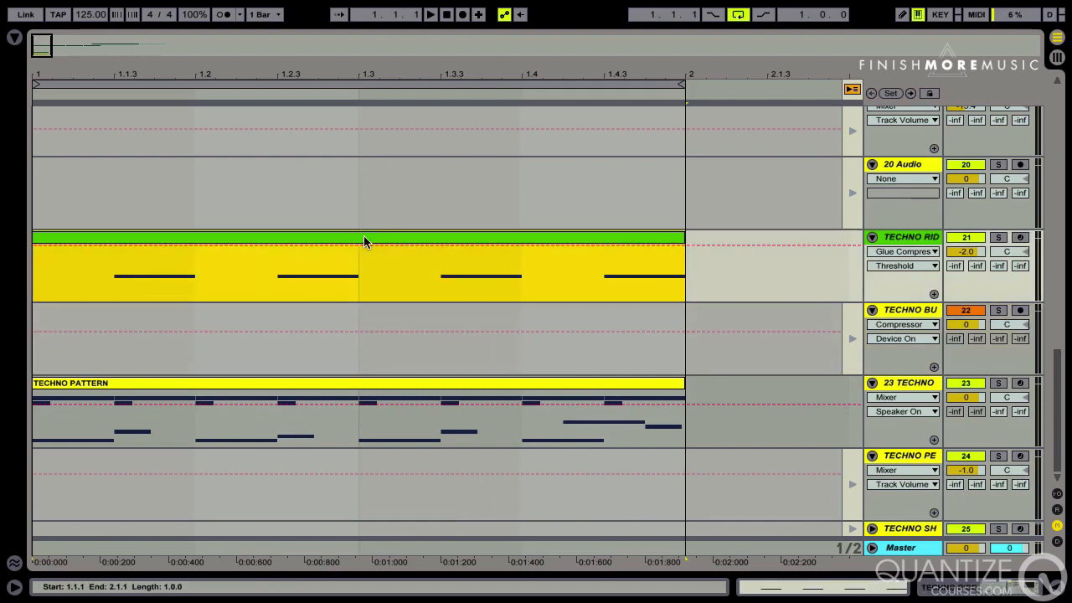
pyautogui.click(356, 314)
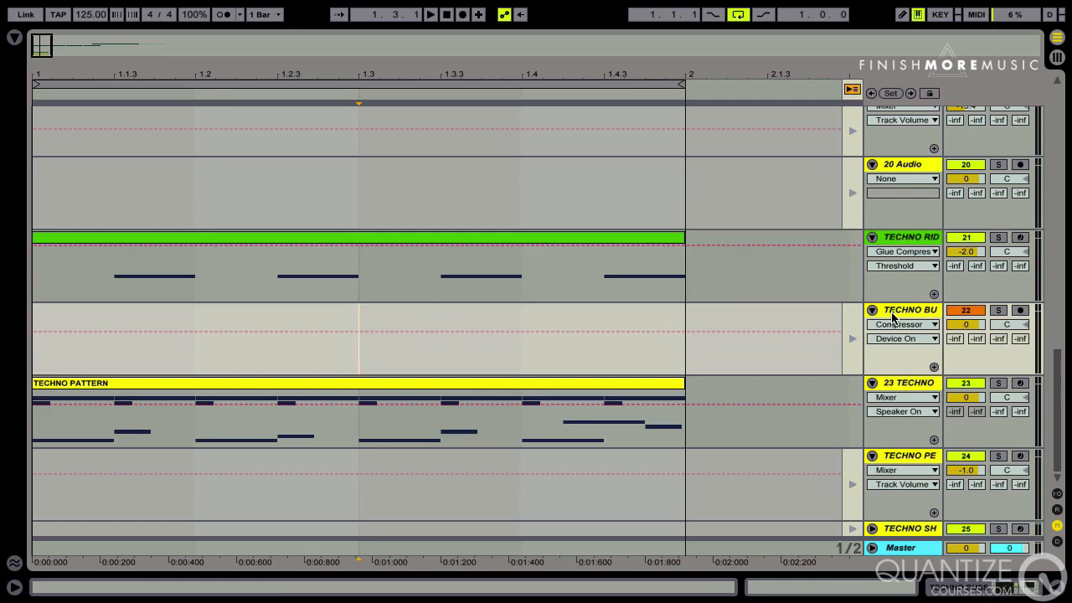
pyautogui.doubleClick(918, 240)
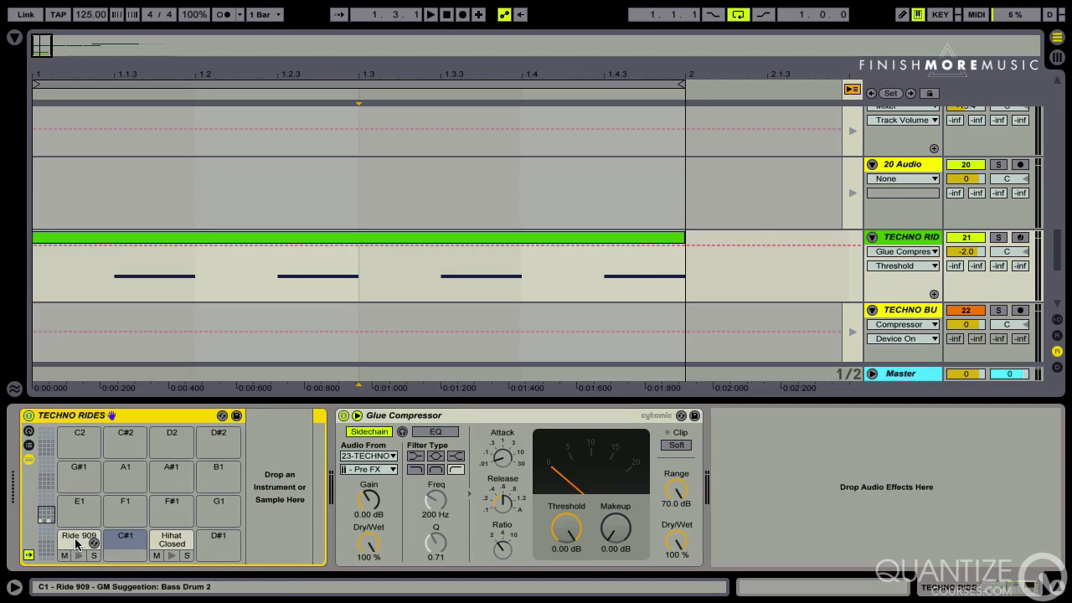
pyautogui.doubleClick(160, 237)
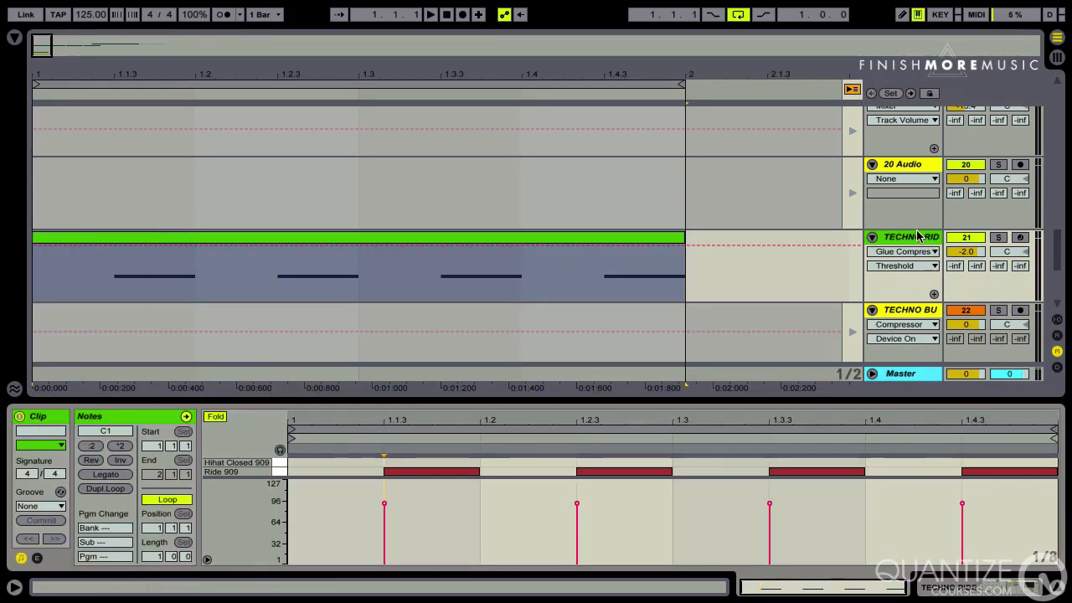
pyautogui.press('space')
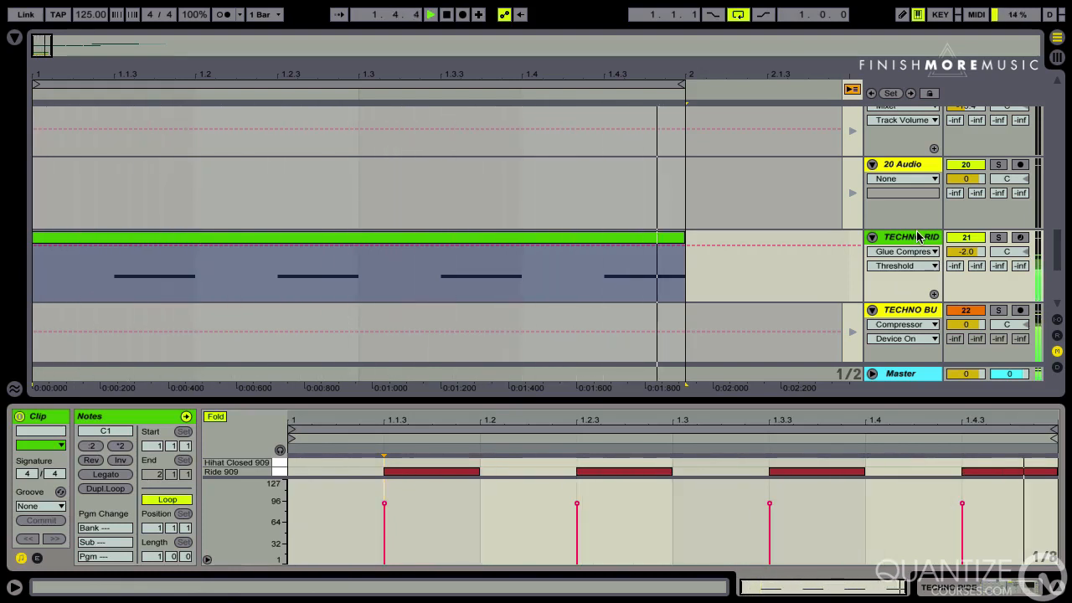
pyautogui.press('space')
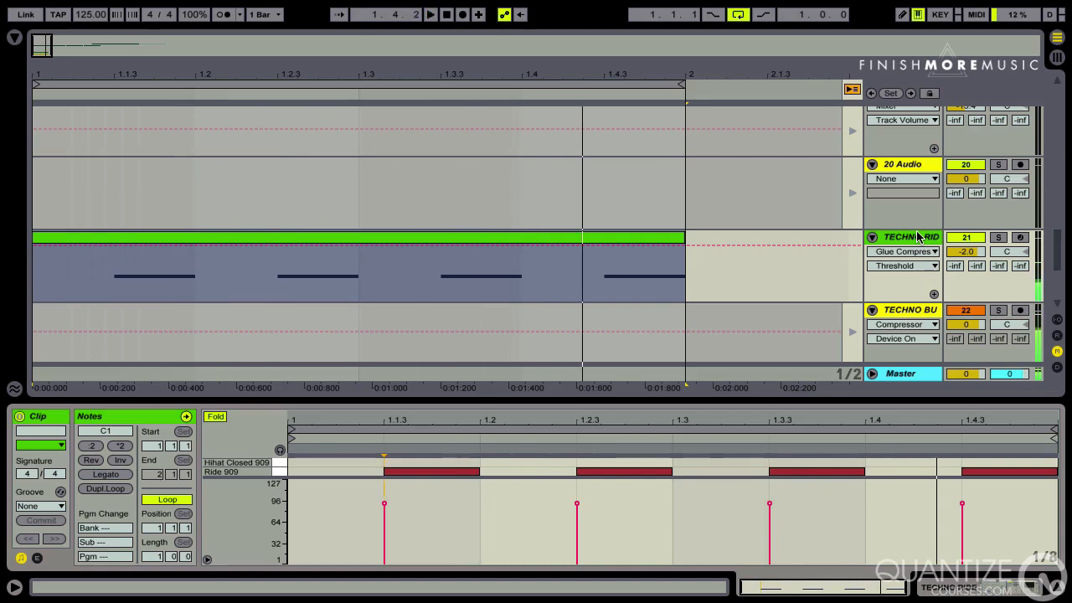
# Set the sidechain source of the rides track's Glue Compressor to TECHNO RACK | KICK | Pre FX.
pyautogui.click(895, 241)
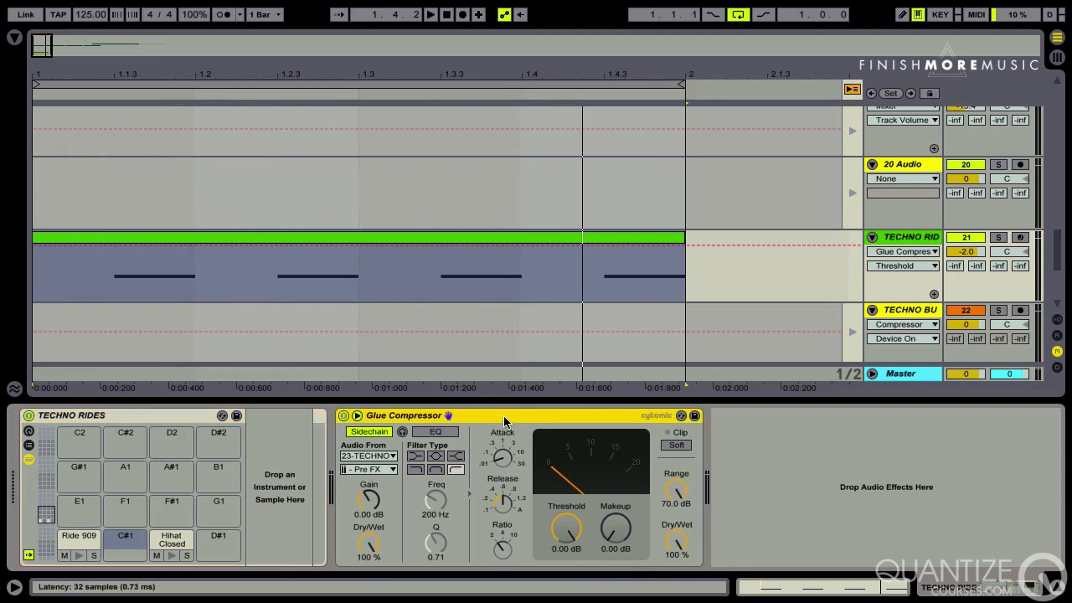
pyautogui.click(378, 469)
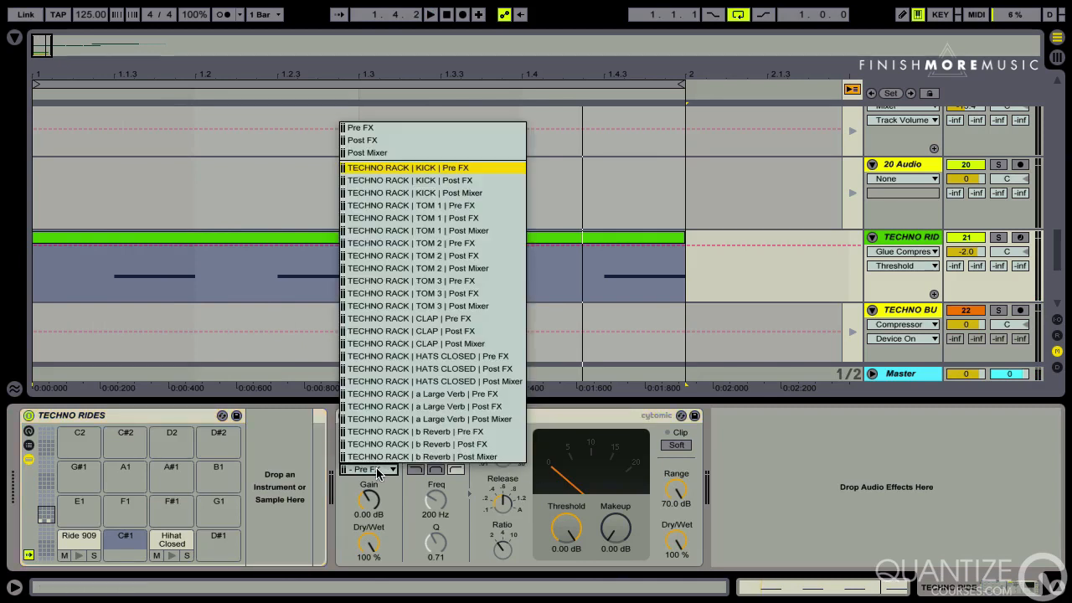
pyautogui.click(407, 170)
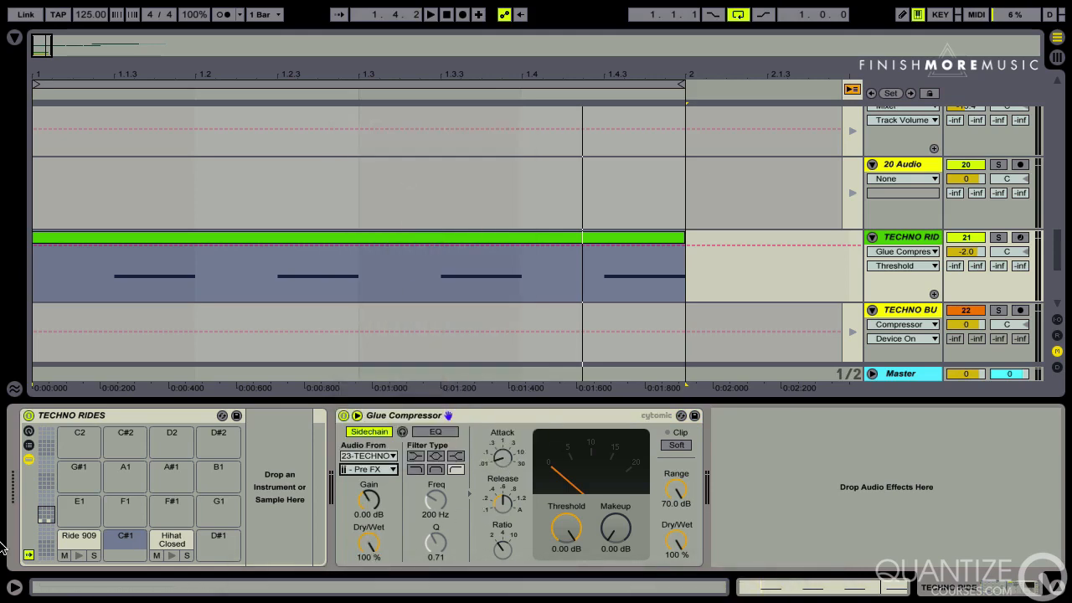
# Show the Ride 909 pad's sample and open the rides clip in an enlarged note editor.
pyautogui.click(71, 540)
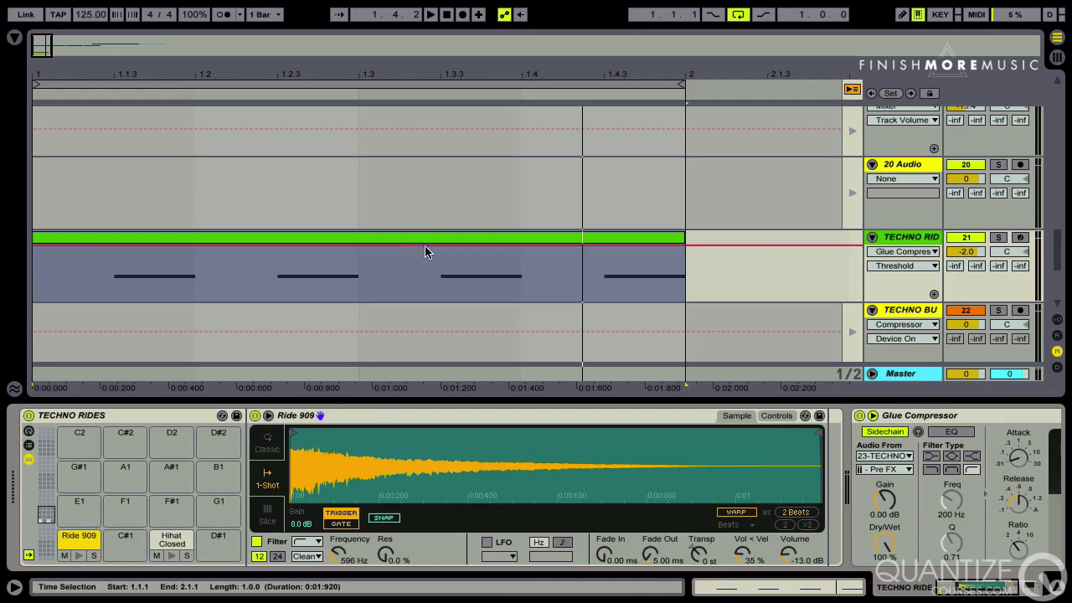
pyautogui.doubleClick(223, 240)
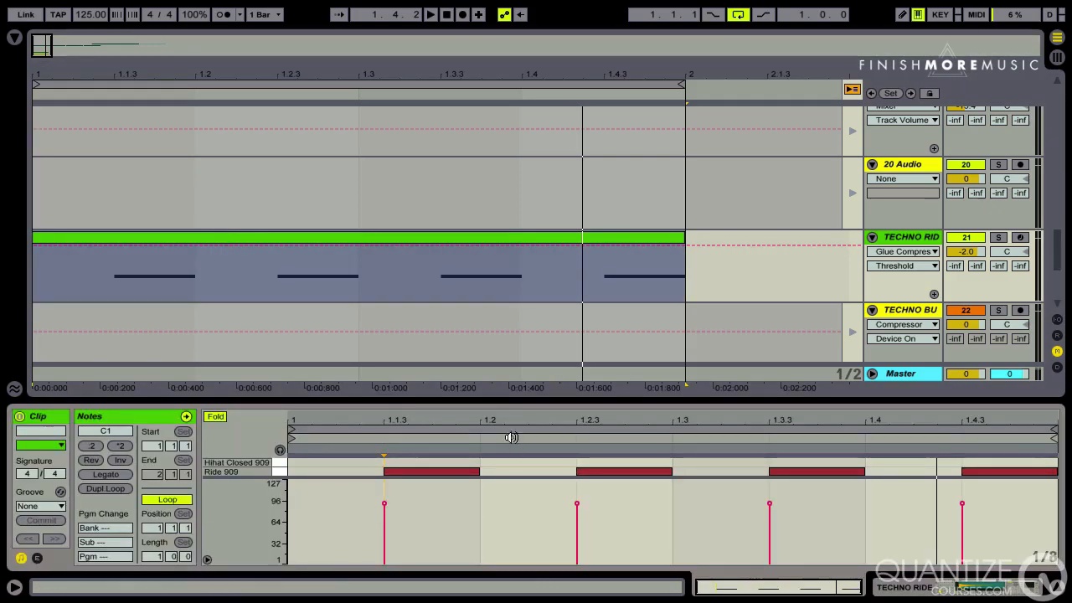
pyautogui.moveTo(506, 401); pyautogui.dragTo(521, 250)
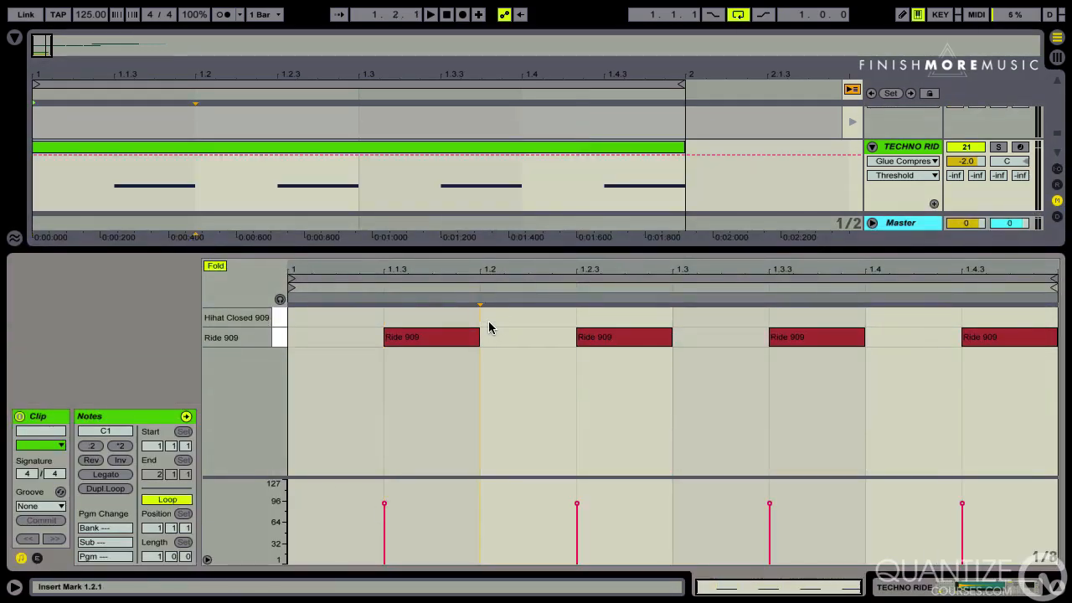
# Try lengthening the four Ride 909 notes to close the gaps between them, and restore their original length.
pyautogui.moveTo(491, 327); pyautogui.dragTo(560, 422)
pyautogui.click(283, 338)
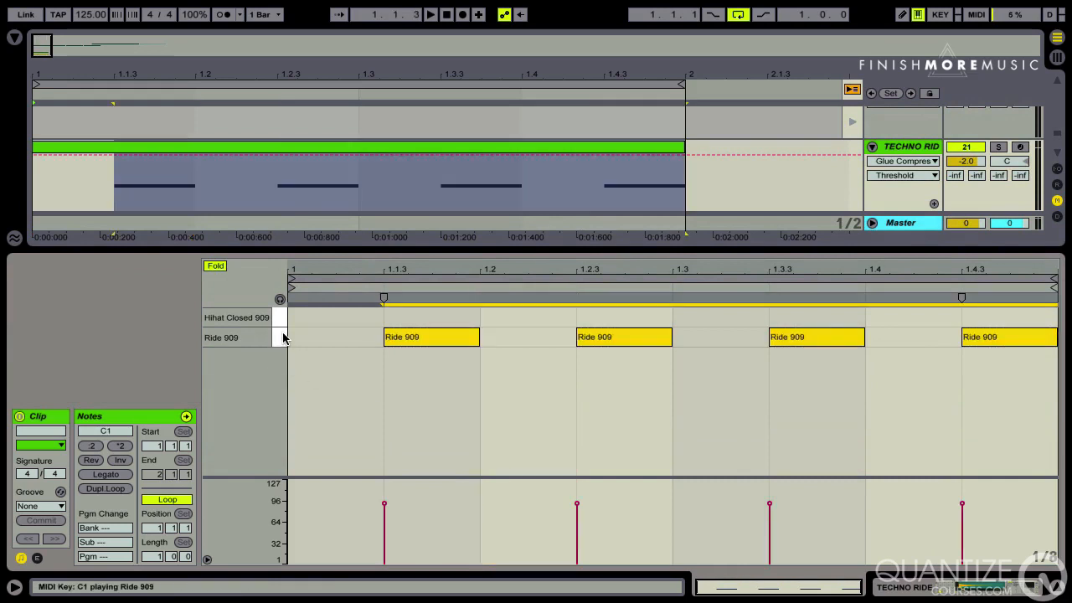
pyautogui.hotkey('shift', 'Right')
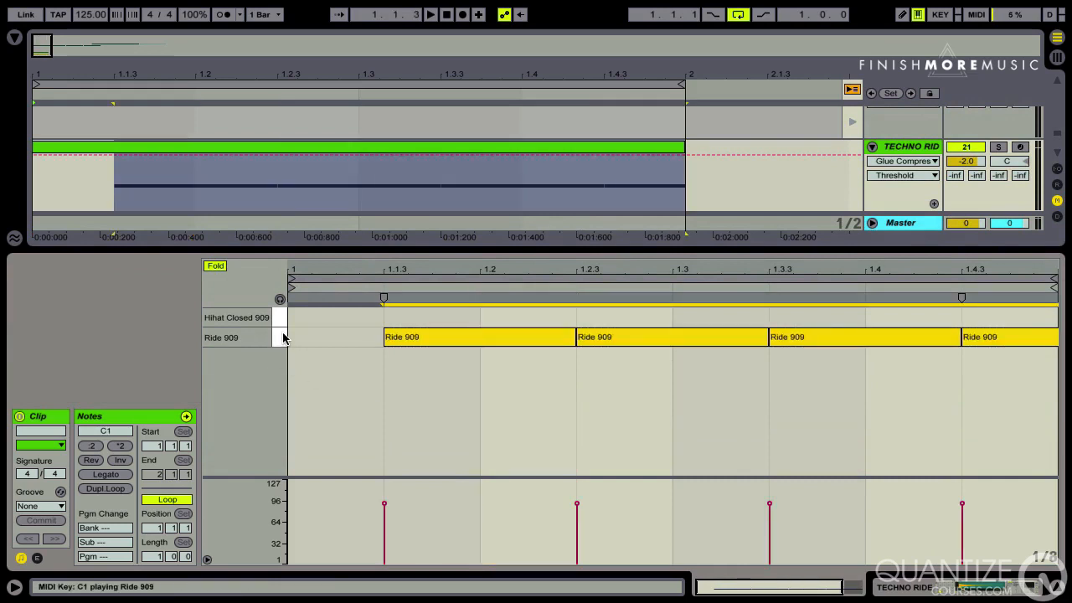
pyautogui.hotkey('shift', 'Left')
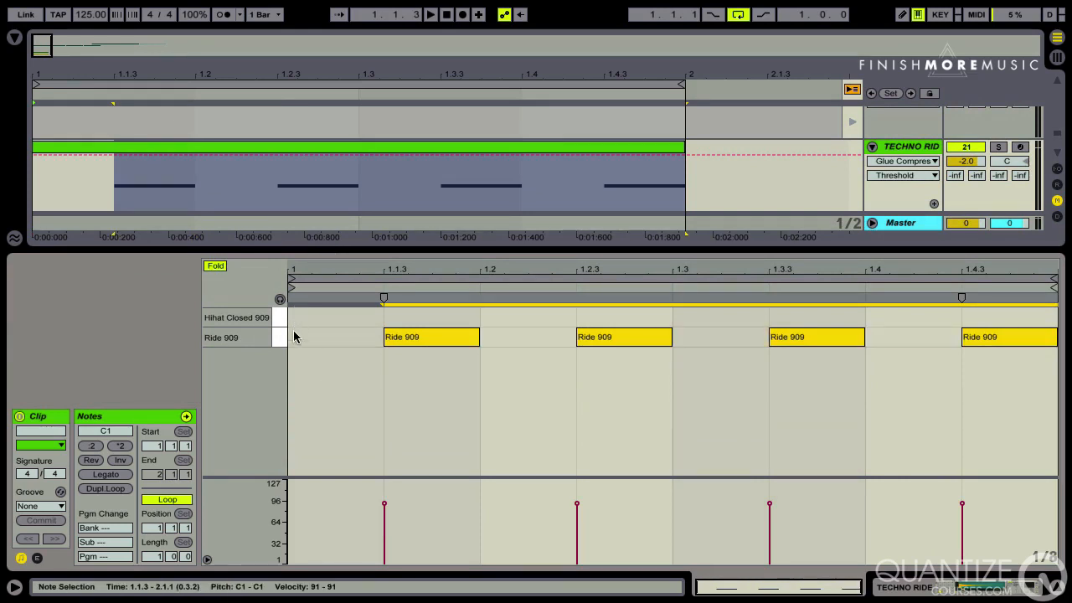
# Highlight the empty half-beats between the Ride 909 notes to examine where the kick falls.
pyautogui.click(400, 358)
pyautogui.moveTo(493, 332); pyautogui.dragTo(569, 438)
pyautogui.click(686, 319)
pyautogui.moveTo(686, 318); pyautogui.dragTo(741, 441)
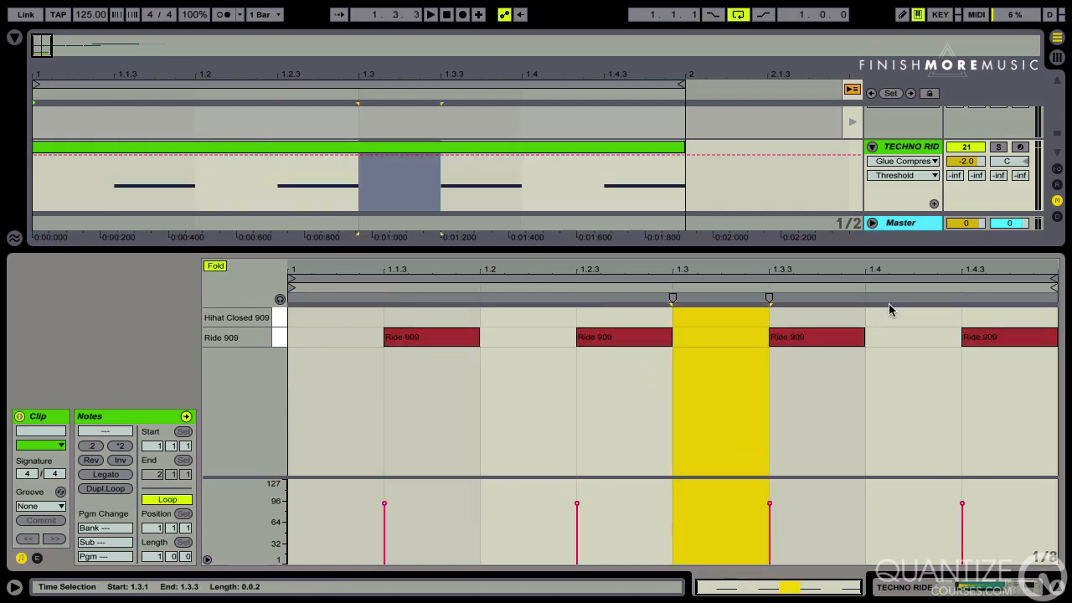
pyautogui.click(889, 310)
# Lower the rides track's Glue Compressor threshold to -8.89 dB during playback and compare the sound with the compressor bypassed.
pyautogui.click(901, 139)
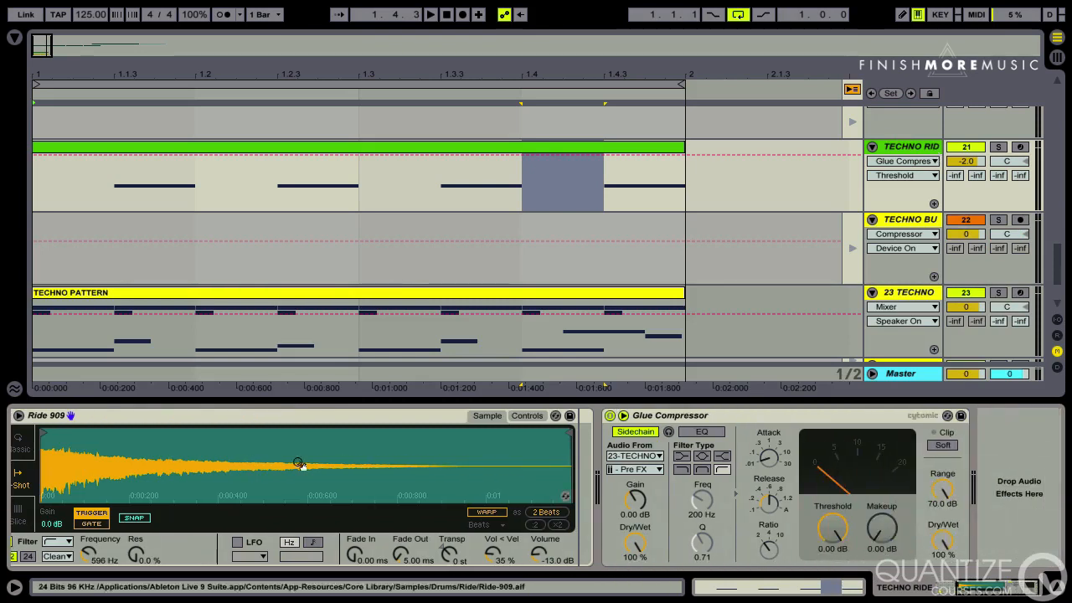
pyautogui.press('space')
pyautogui.moveTo(831, 533); pyautogui.dragTo(832, 553)
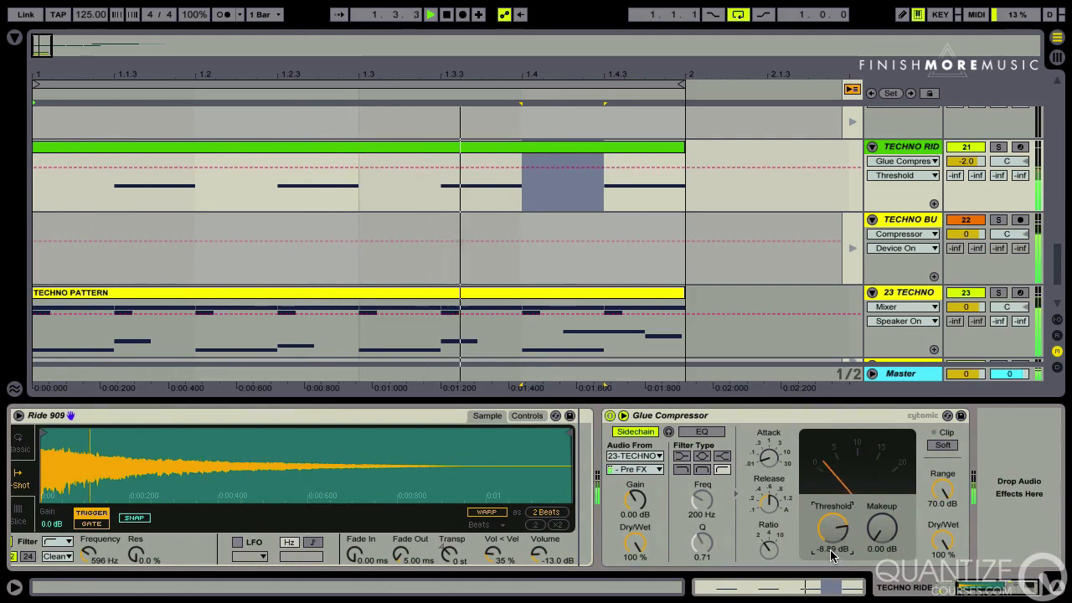
pyautogui.click(768, 509)
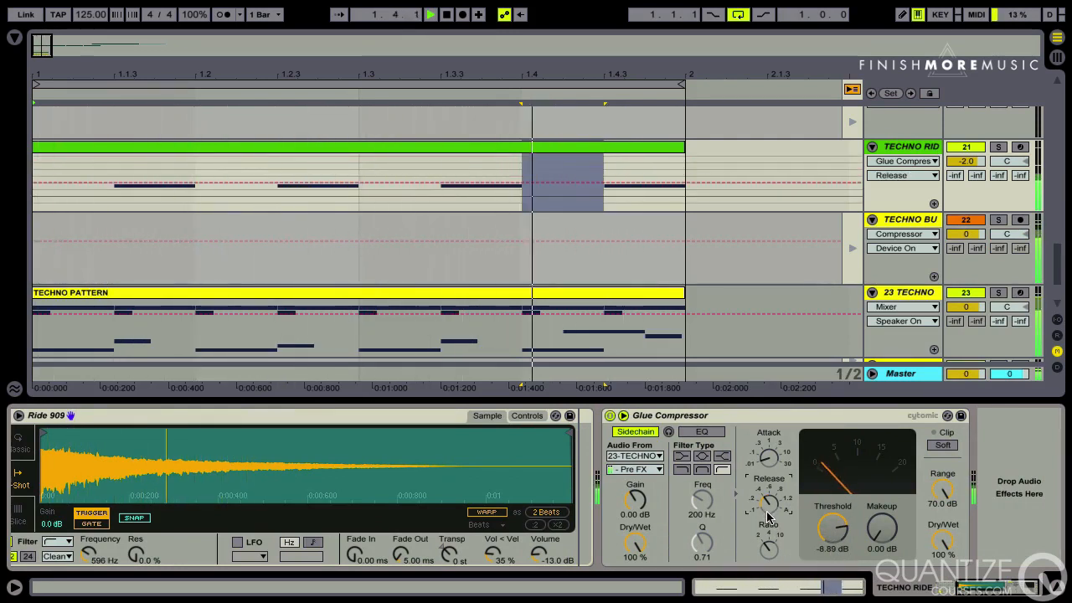
pyautogui.click(609, 417)
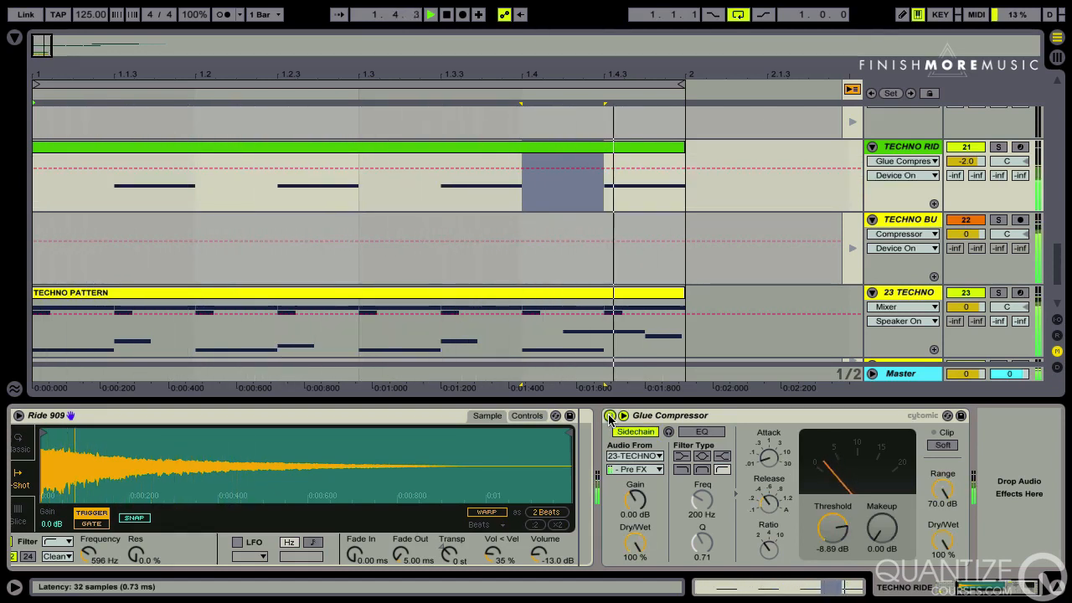
pyautogui.press('space')
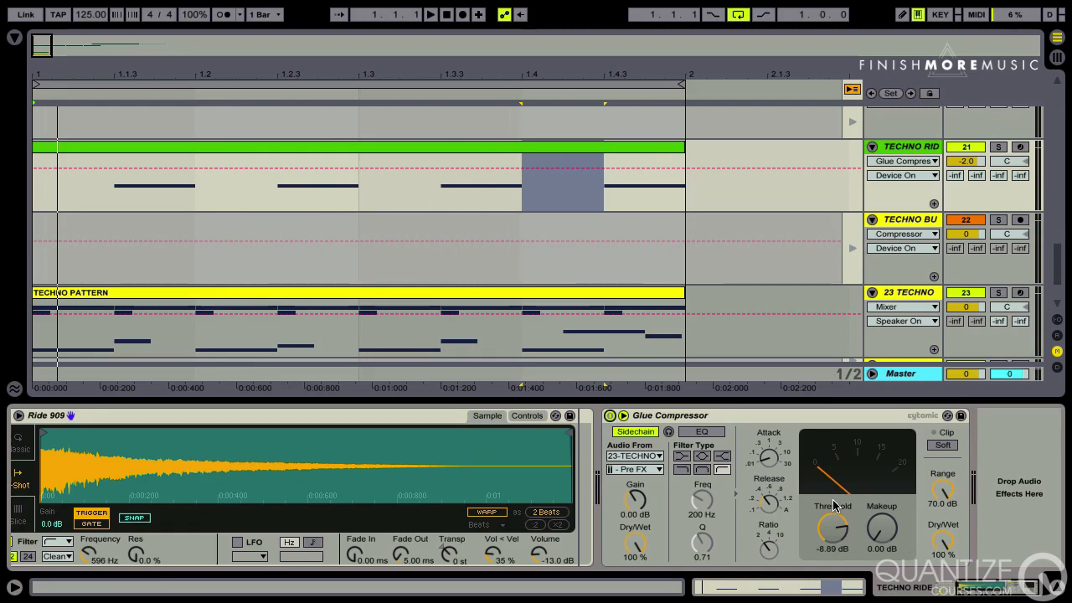
# Duplicate the Ride 909 pad in the TECHNO RIDES drum rack onto the C#1 pad.
pyautogui.click(919, 293)
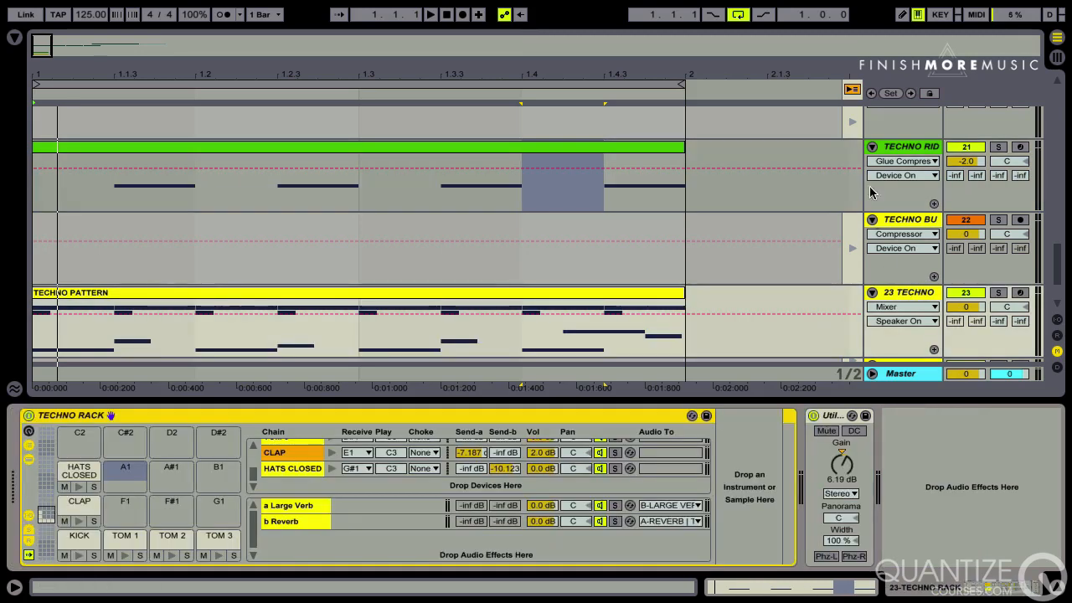
pyautogui.click(913, 148)
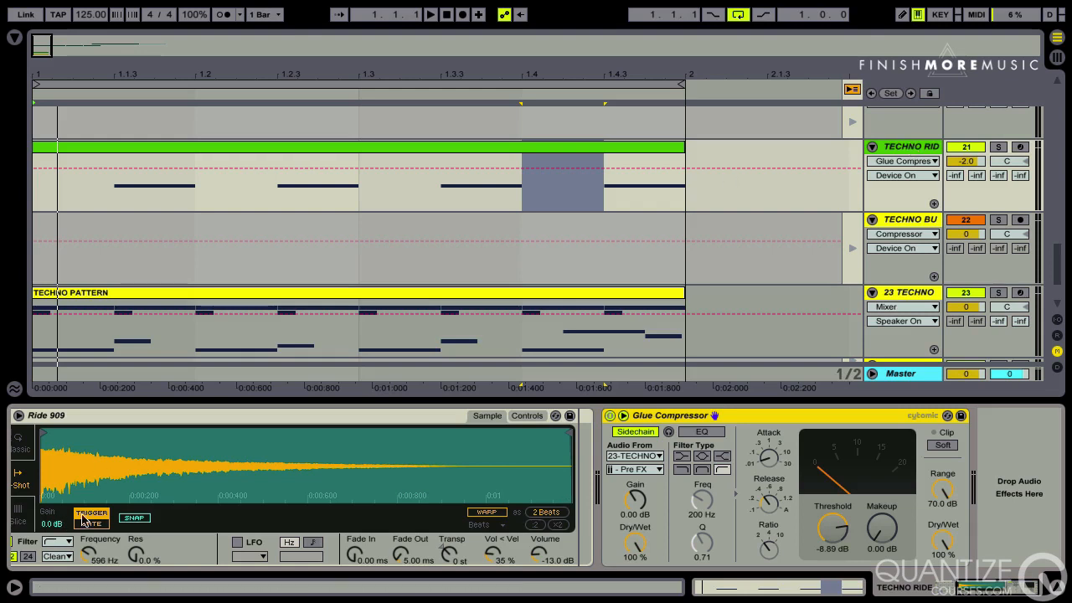
pyautogui.hscroll(-5, 84, 520)
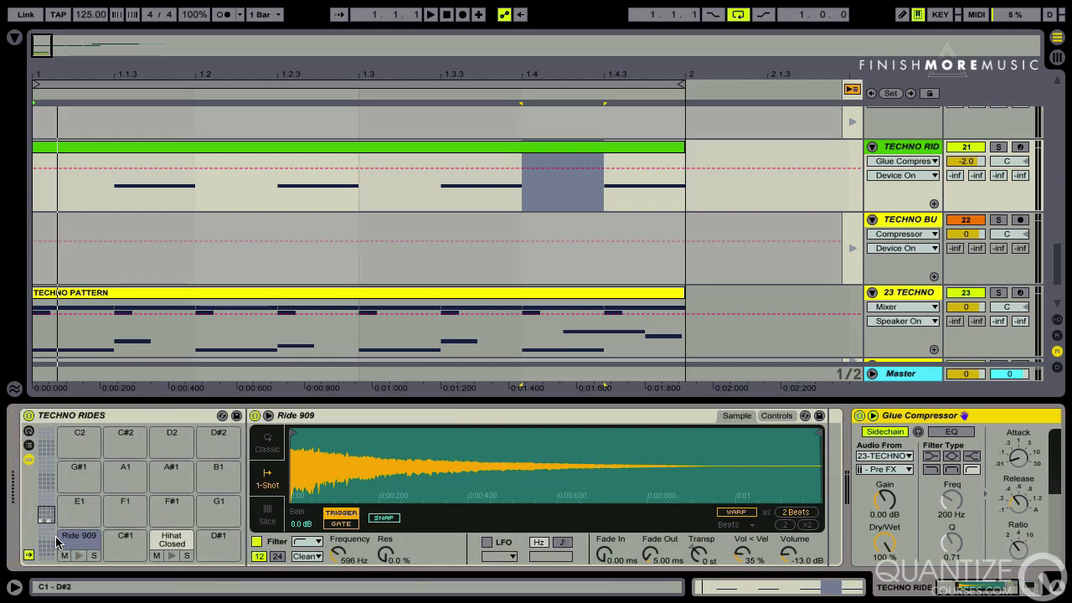
pyautogui.click(62, 541)
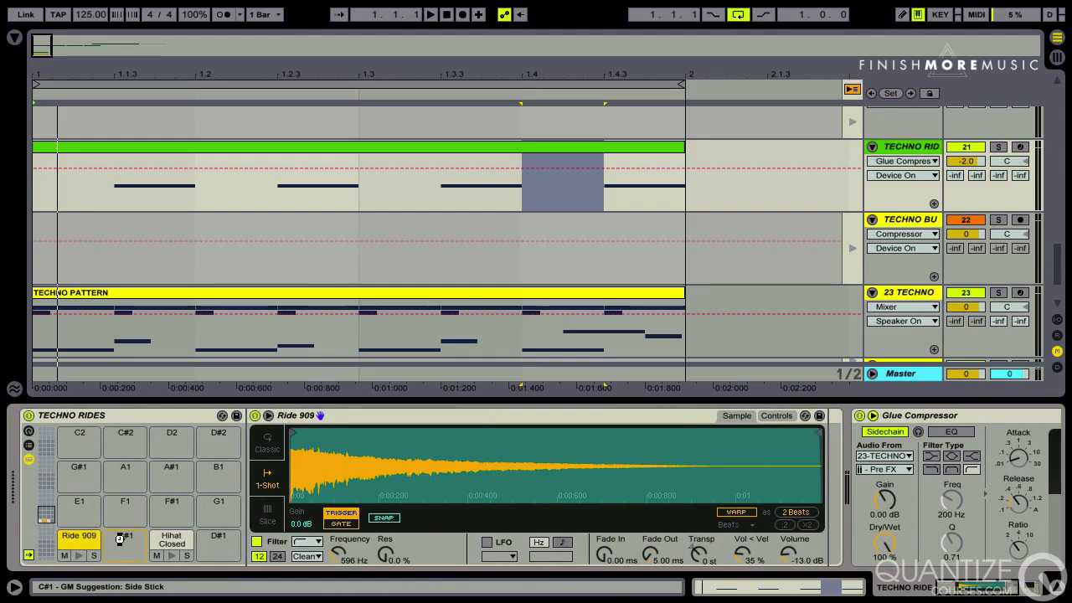
pyautogui.moveTo(120, 540); pyautogui.dragTo(120, 543)
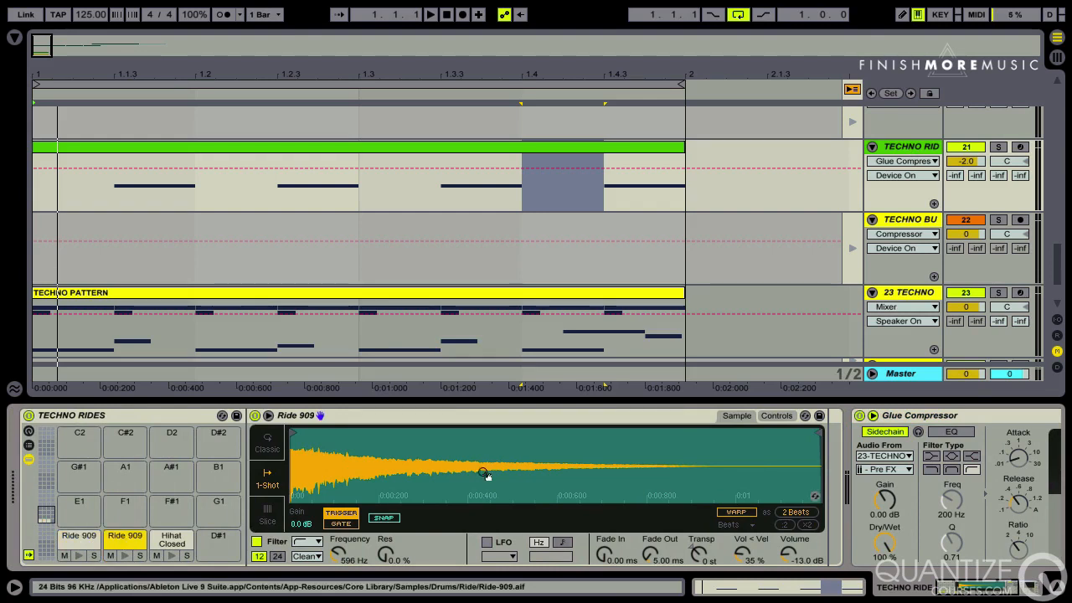
# Convert the copied Ride 909 from Simpler to Sampler and turn on Reverse.
pyautogui.rightClick(506, 417)
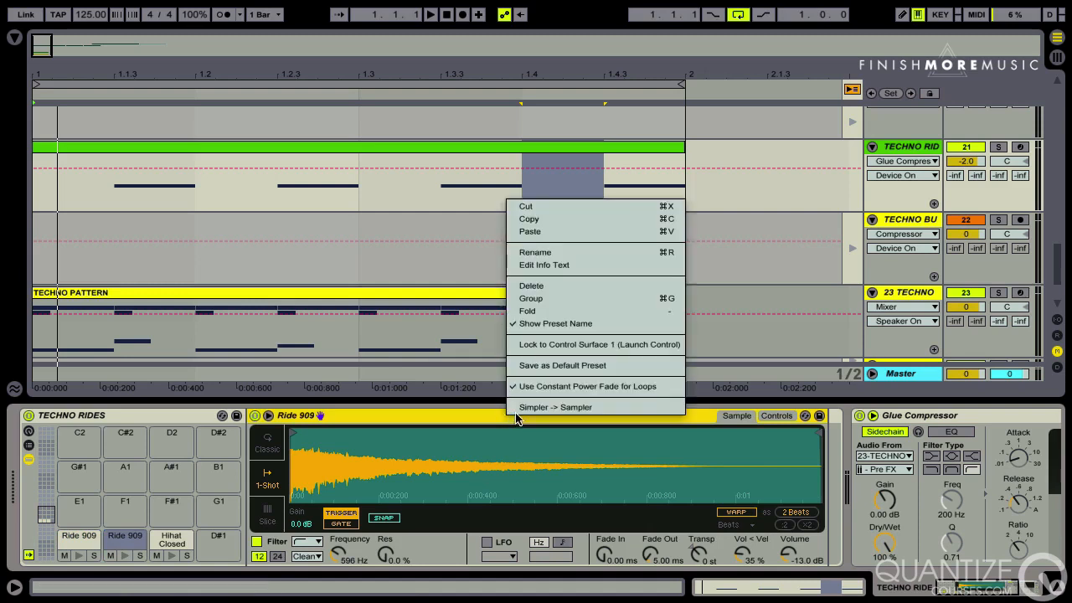
pyautogui.click(522, 407)
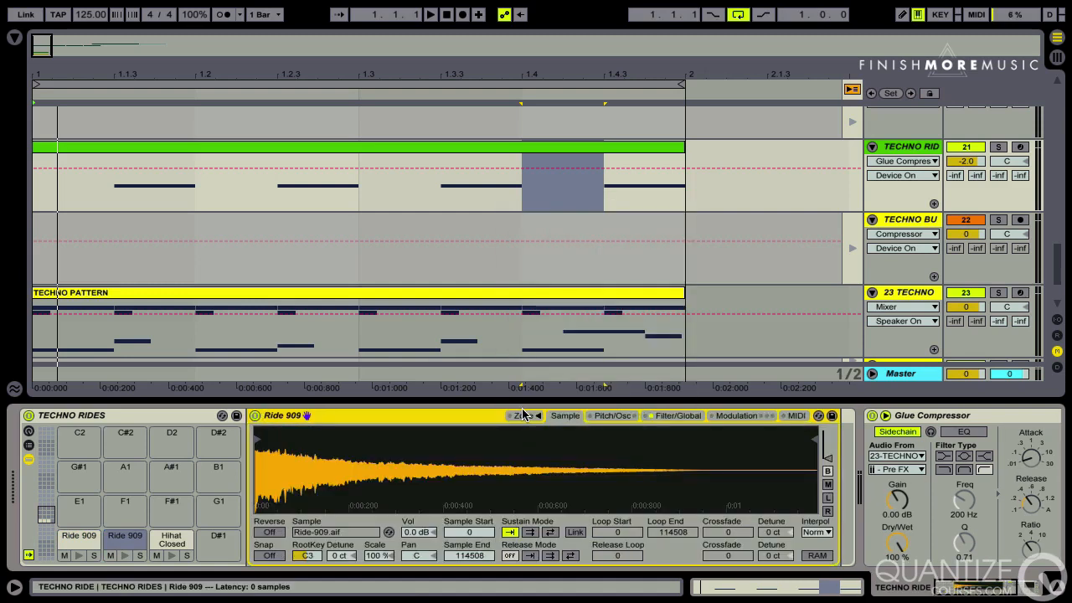
pyautogui.click(269, 532)
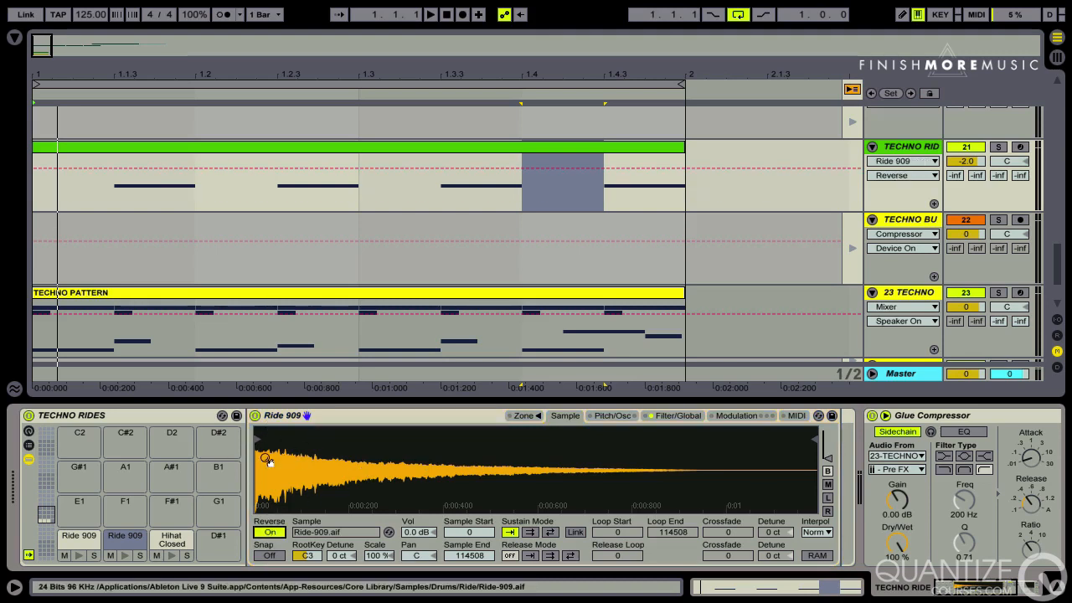
# Rename the C#1 pad as REV and shorten its Sample End to about 44068.
pyautogui.click(120, 540)
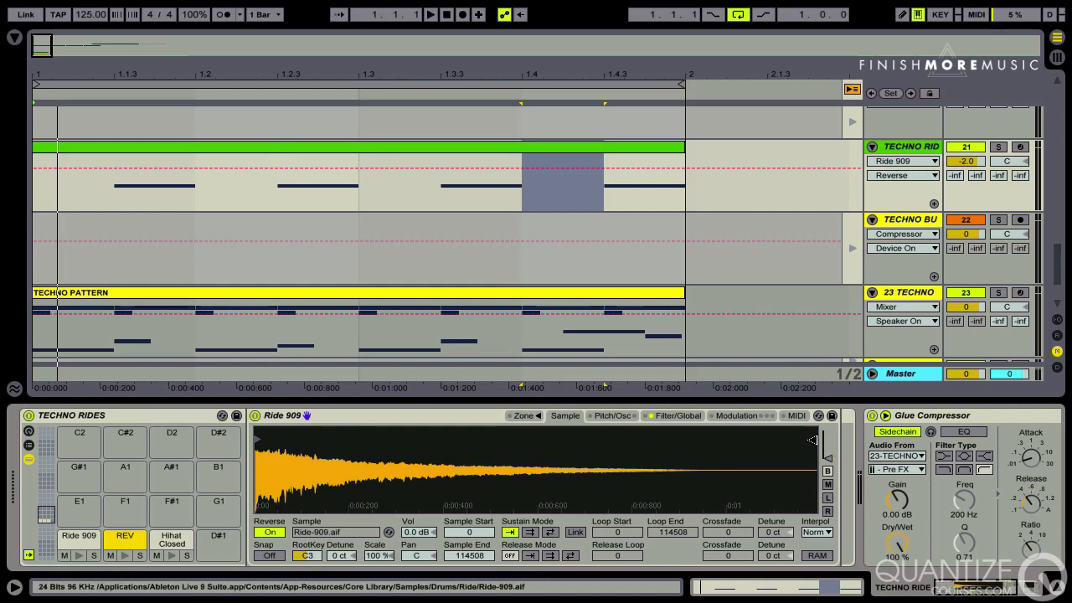
pyautogui.moveTo(811, 440); pyautogui.dragTo(465, 428)
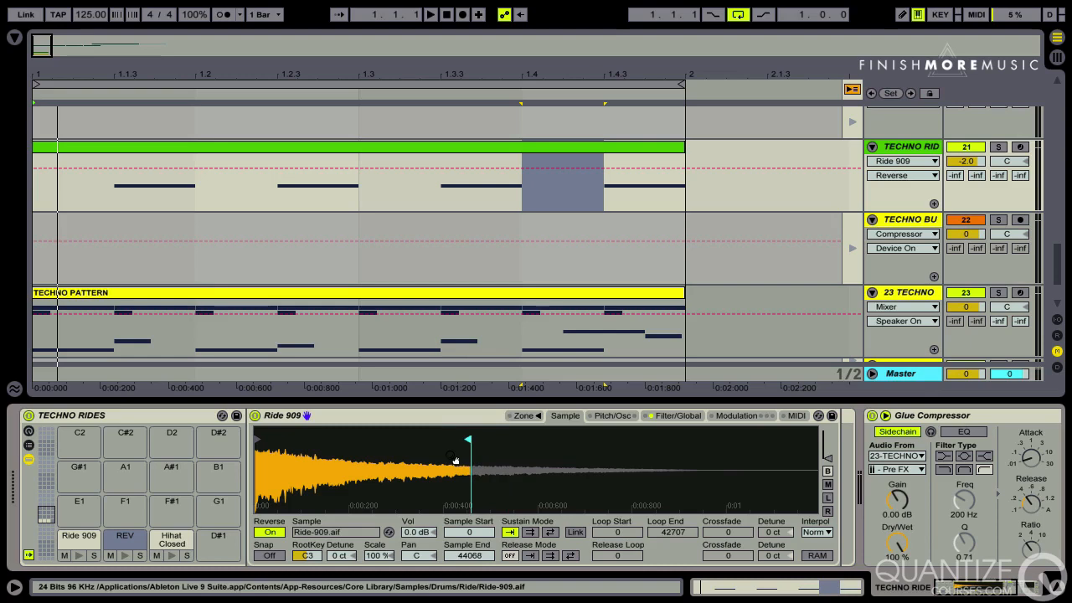
# Add a REV note at 1.1.3 in the rides clip and duplicate it to 1.2.3, 1.3.3 and 1.4.3.
pyautogui.doubleClick(296, 149)
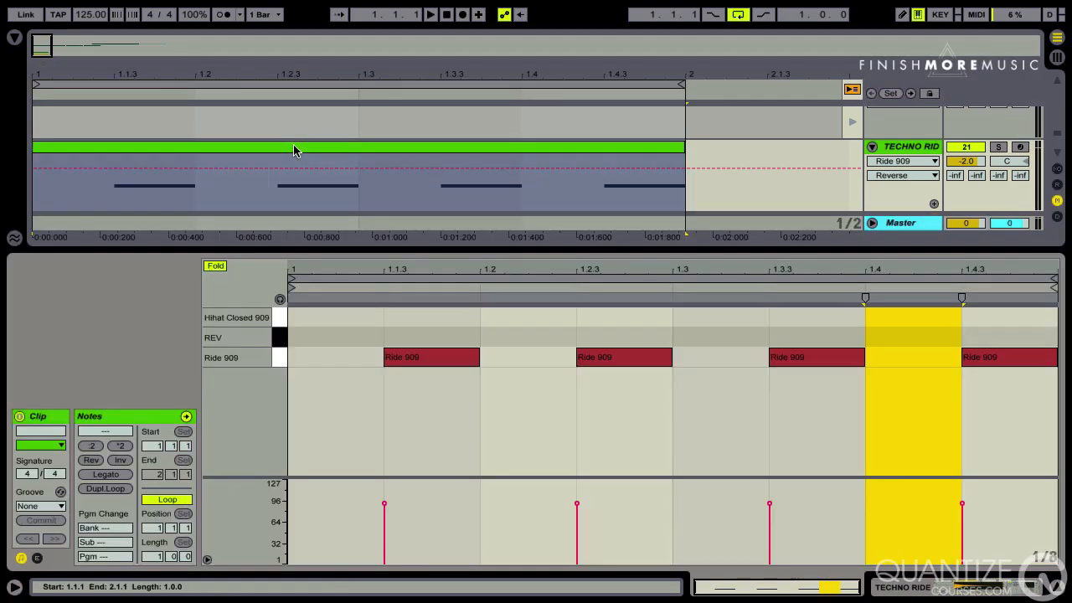
pyautogui.doubleClick(398, 342)
pyautogui.click(564, 343)
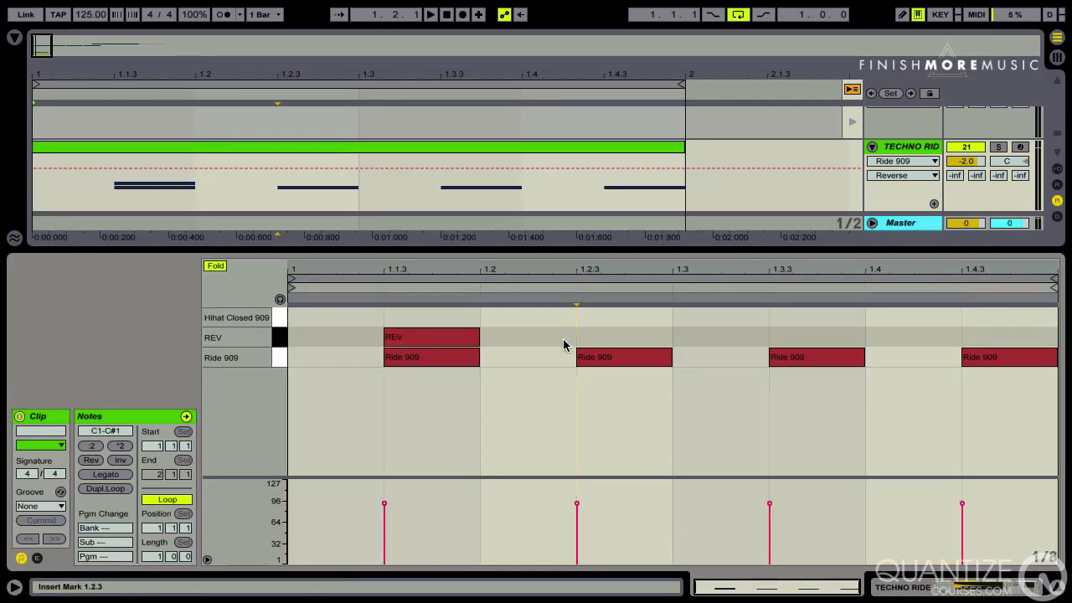
pyautogui.click(457, 343)
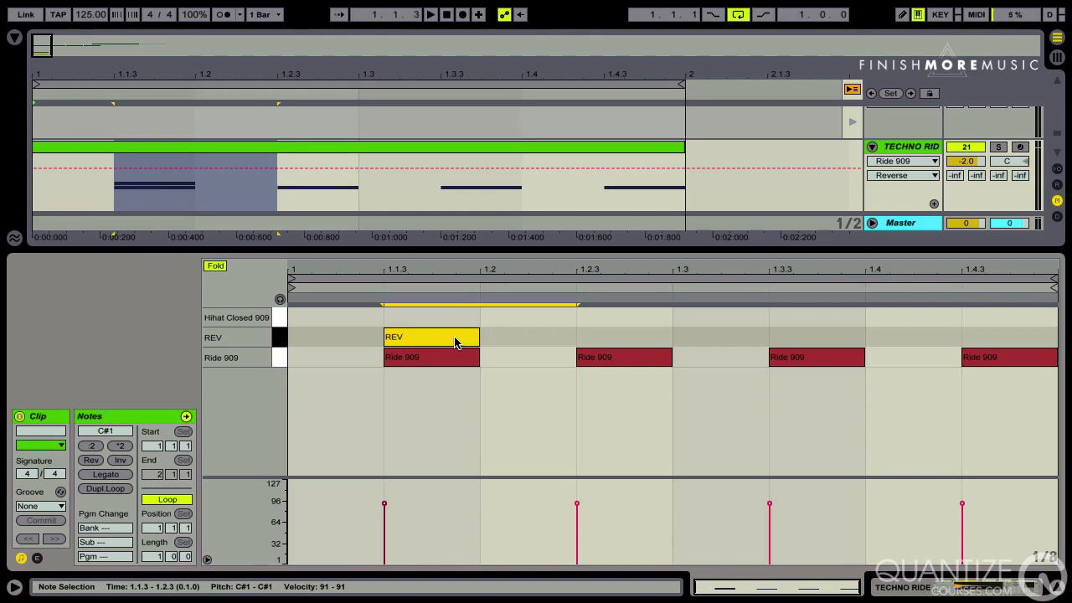
pyautogui.hotkey('ctrl', 'd')
pyautogui.hotkey('ctrl', 'd')
pyautogui.hotkey('ctrl', 'd')
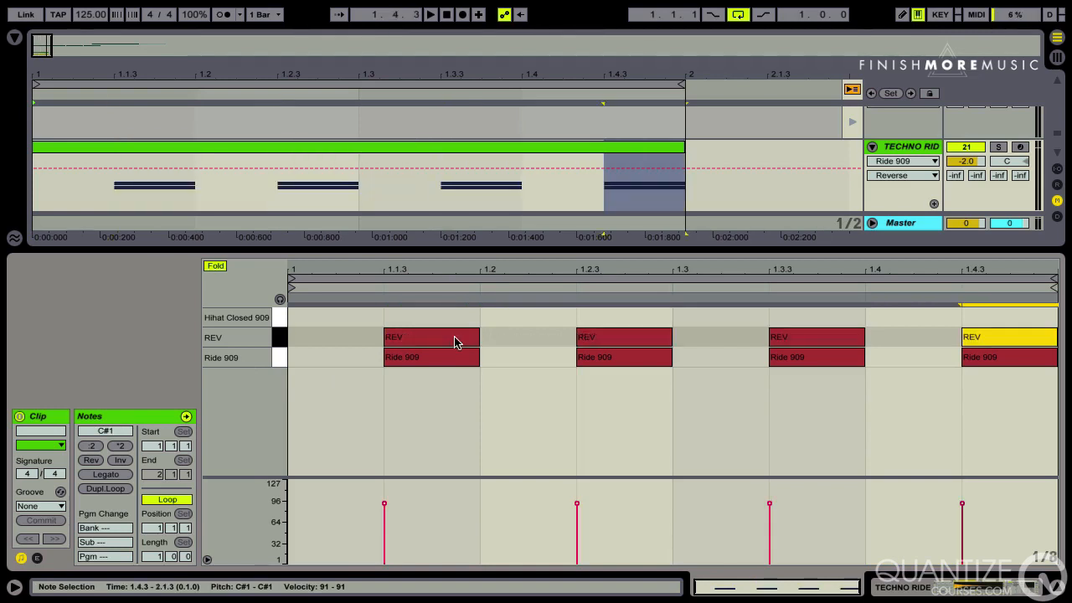
# Extend the REV sampler's Sample End to about 62104 while the loop plays.
pyautogui.press('space')
pyautogui.click(894, 151)
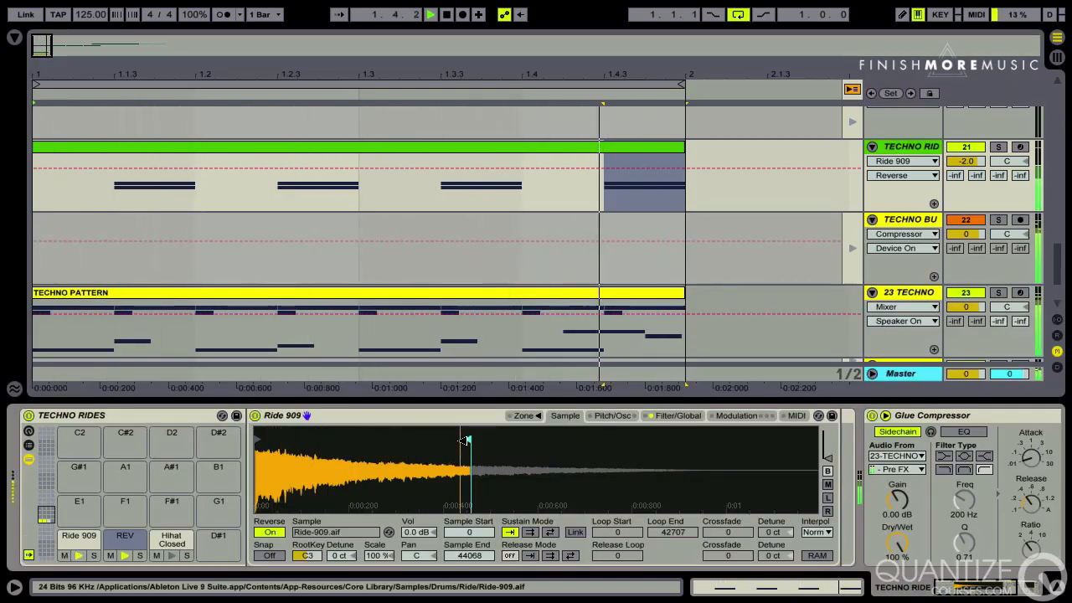
pyautogui.moveTo(467, 437); pyautogui.dragTo(526, 438)
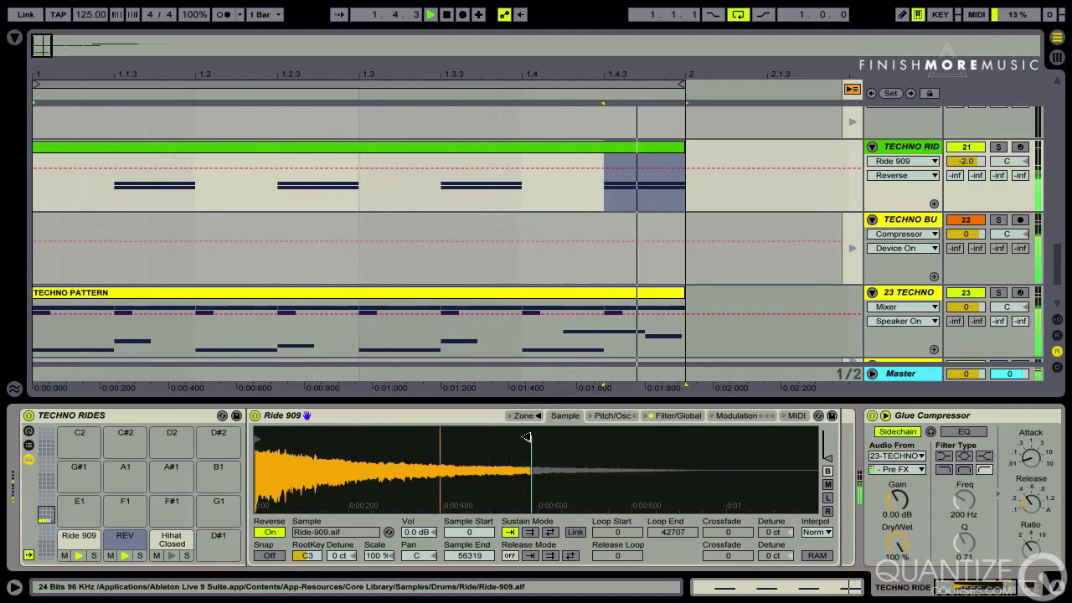
pyautogui.moveTo(526, 437); pyautogui.dragTo(520, 437)
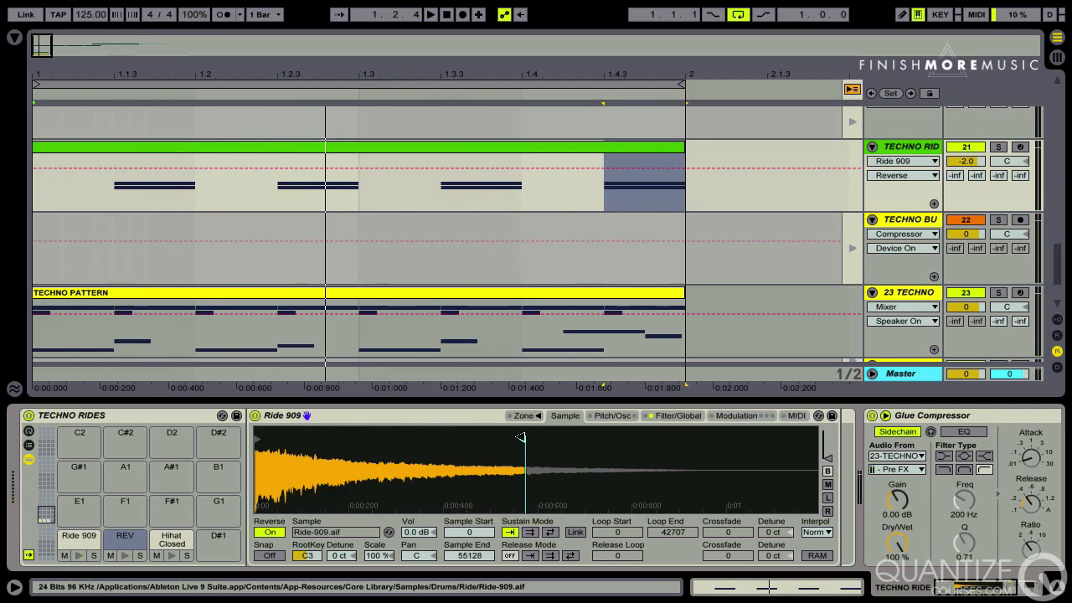
pyautogui.moveTo(521, 437); pyautogui.dragTo(555, 439)
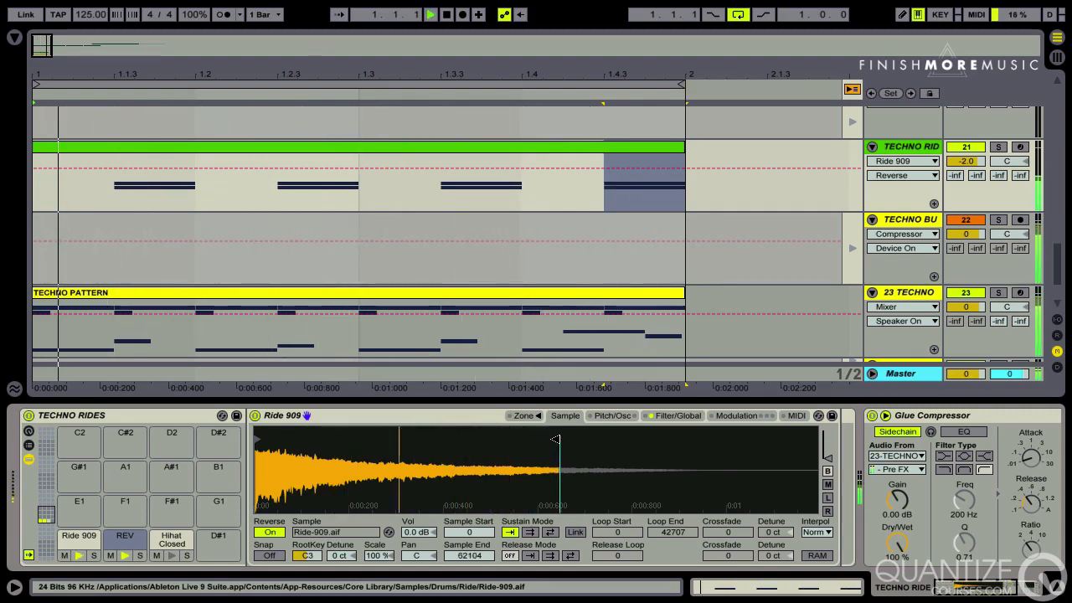
pyautogui.press('space')
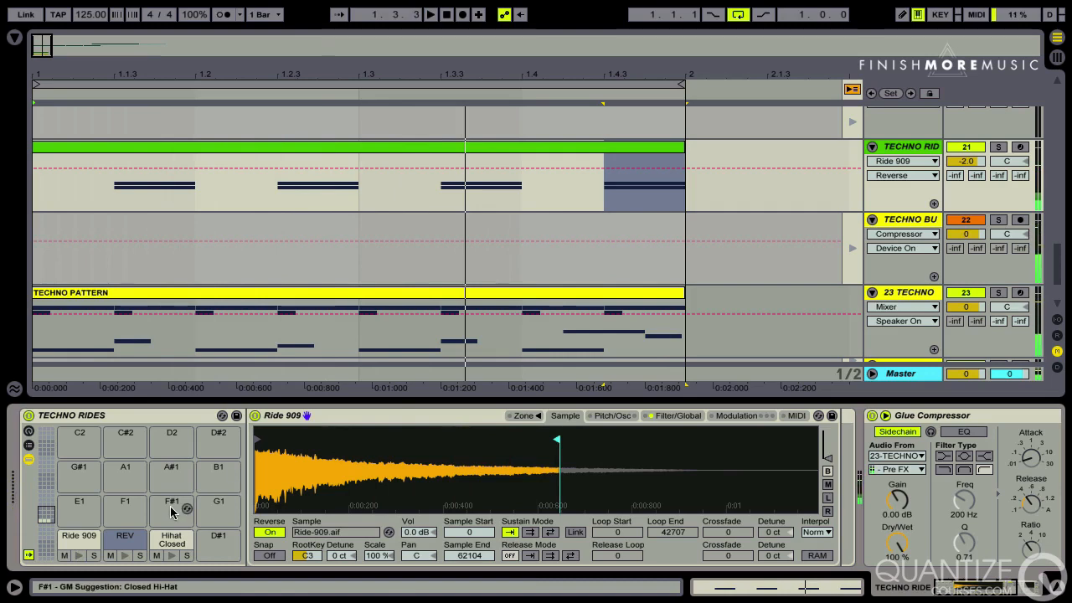
# Solo the TECHNO RIDE track and compare its playback with the Glue Compressor bypassed and enabled.
pyautogui.click(999, 149)
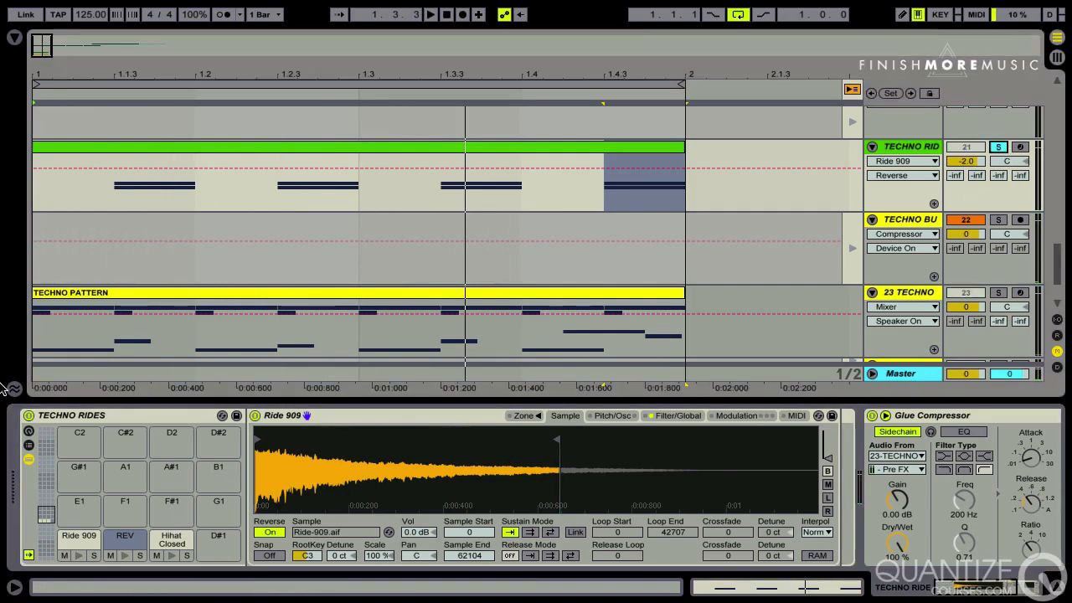
pyautogui.press('space')
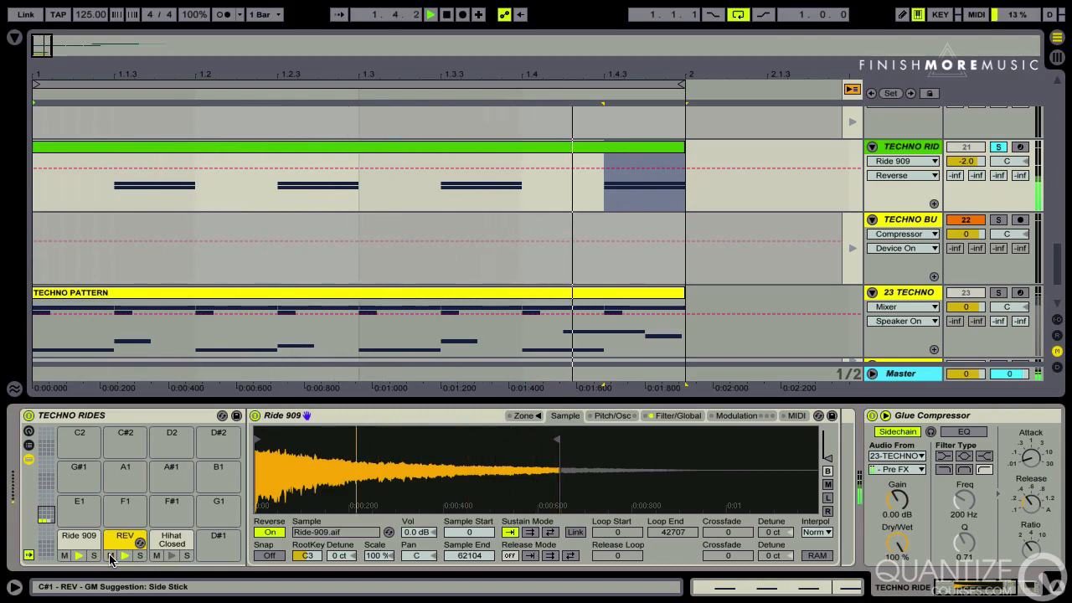
pyautogui.hscroll(5, 185, 501)
pyautogui.press('space')
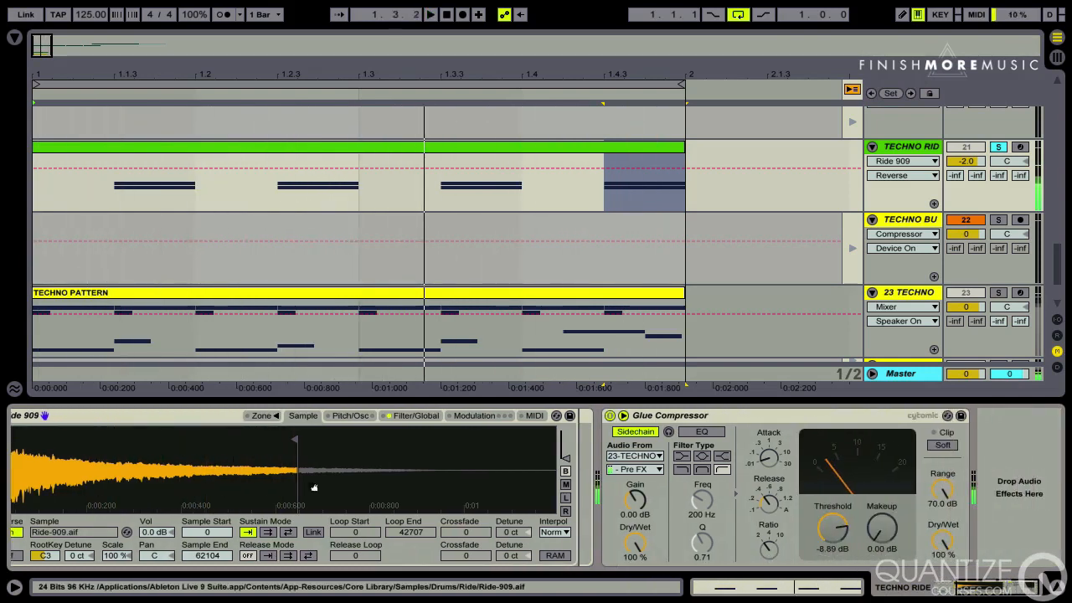
pyautogui.click(612, 416)
pyautogui.press('space')
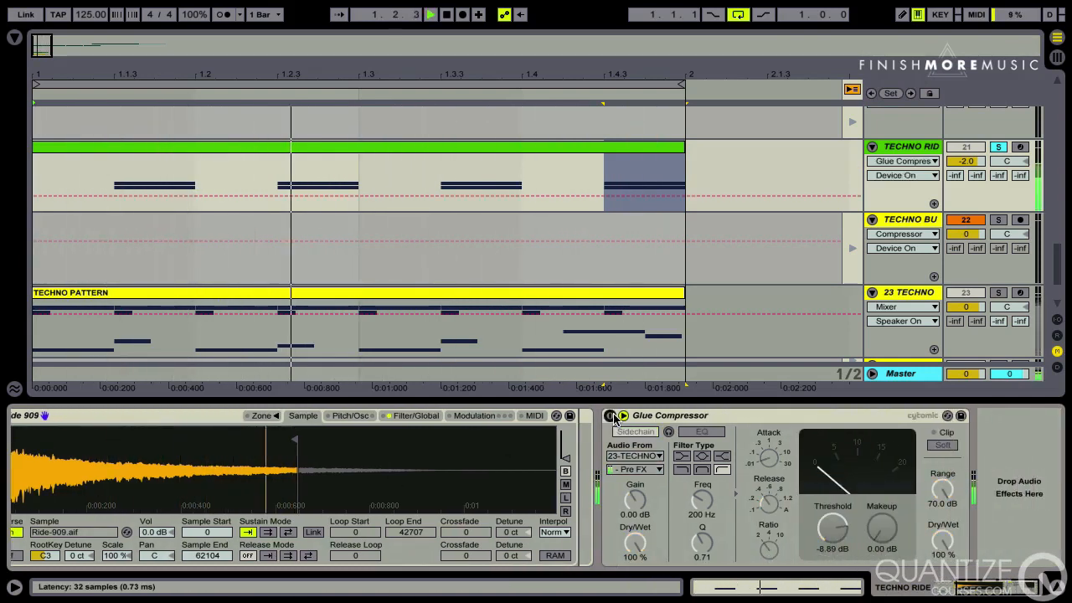
pyautogui.click(611, 416)
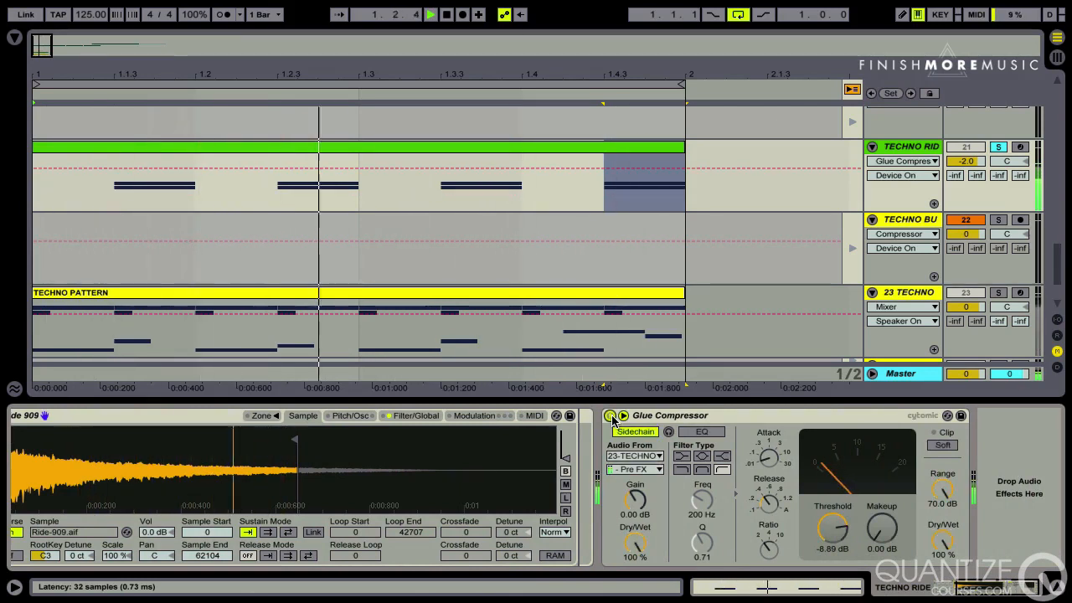
pyautogui.hscroll(-5, 443, 529)
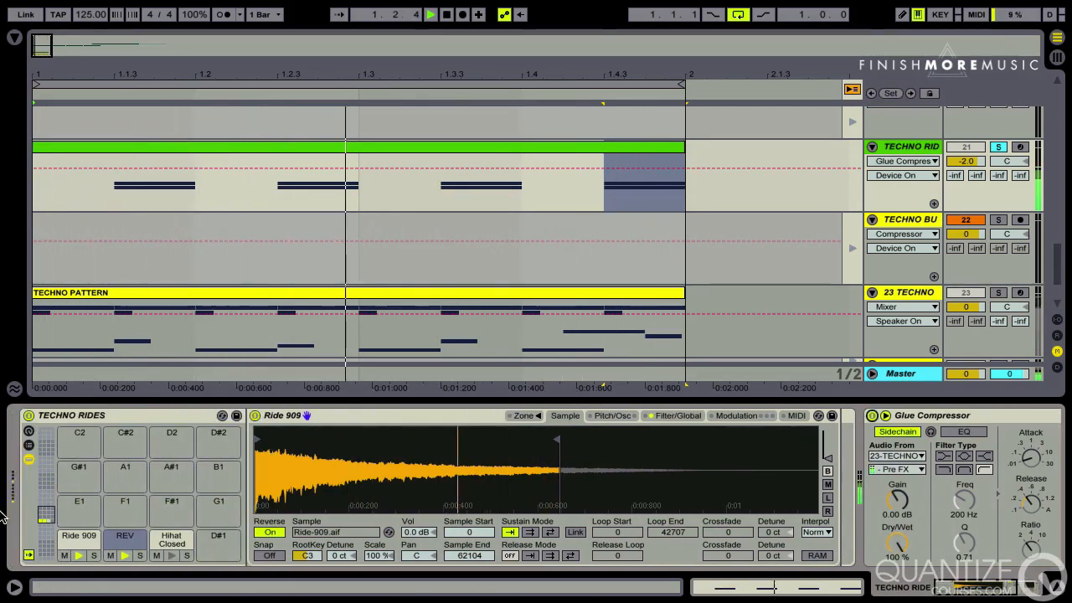
pyautogui.press('space')
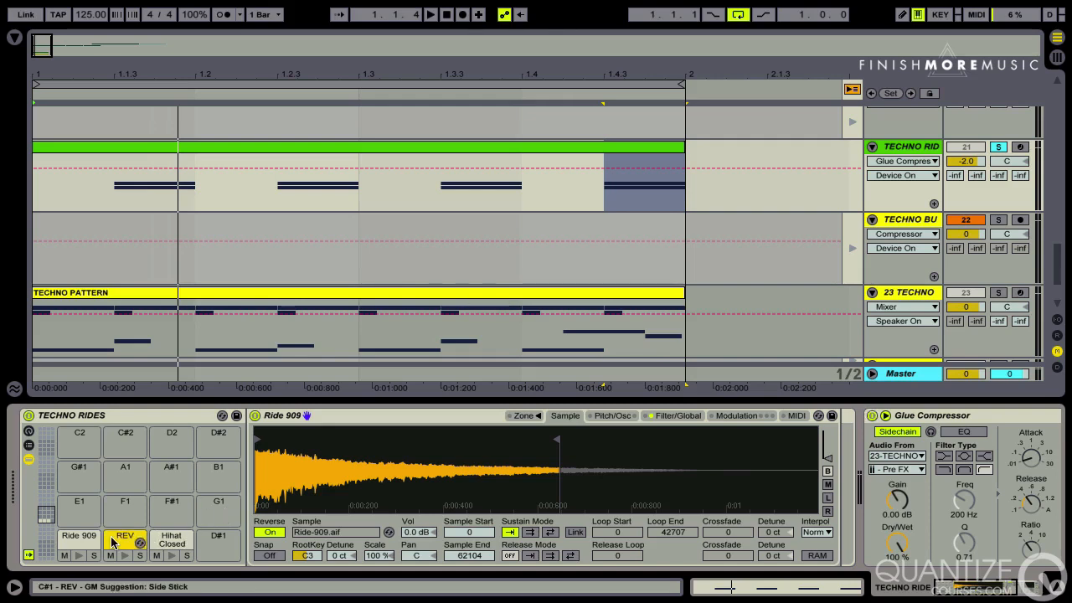
# Add a Compressor after the reversed Ride 909 Sampler in the REV pad's chain.
pyautogui.hotkey('ctrl', 'f')
pyautogui.moveTo(186, 90); pyautogui.dragTo(838, 495)
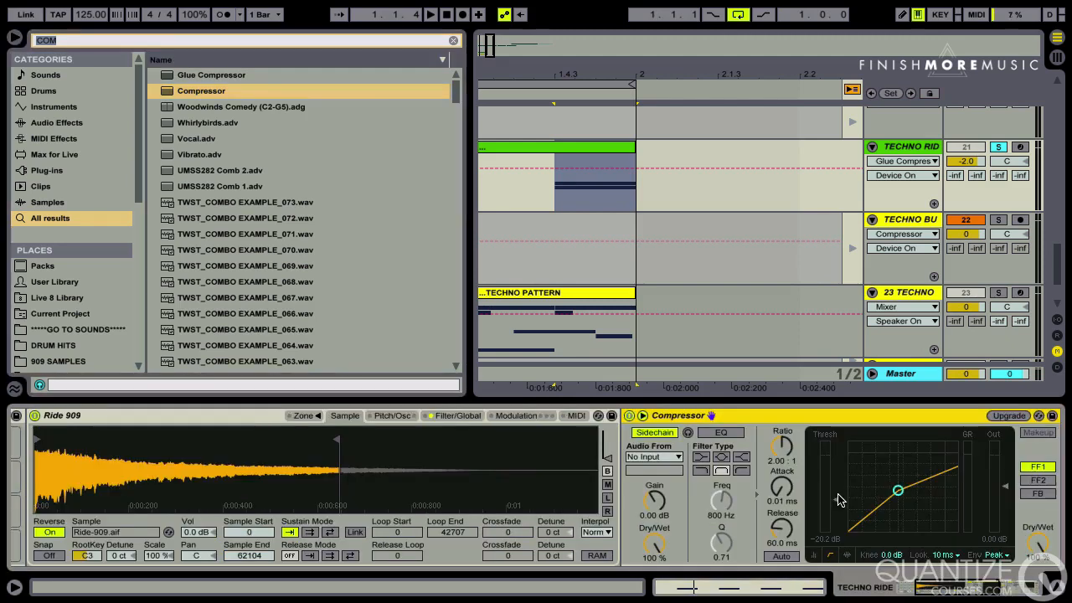
pyautogui.hotkey('ctrl', 'alt', 'b')
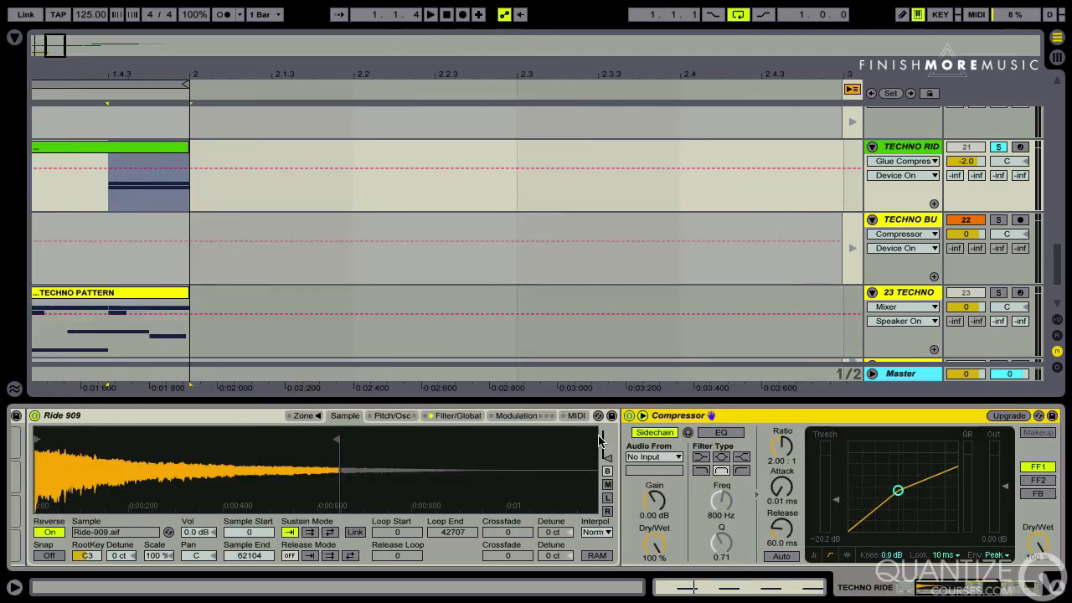
# Set the REV Compressor's sidechain input to the TECHNO RIDE track, using TECHNO RIDES | Ride 909 | Pre FX.
pyautogui.click(358, 459)
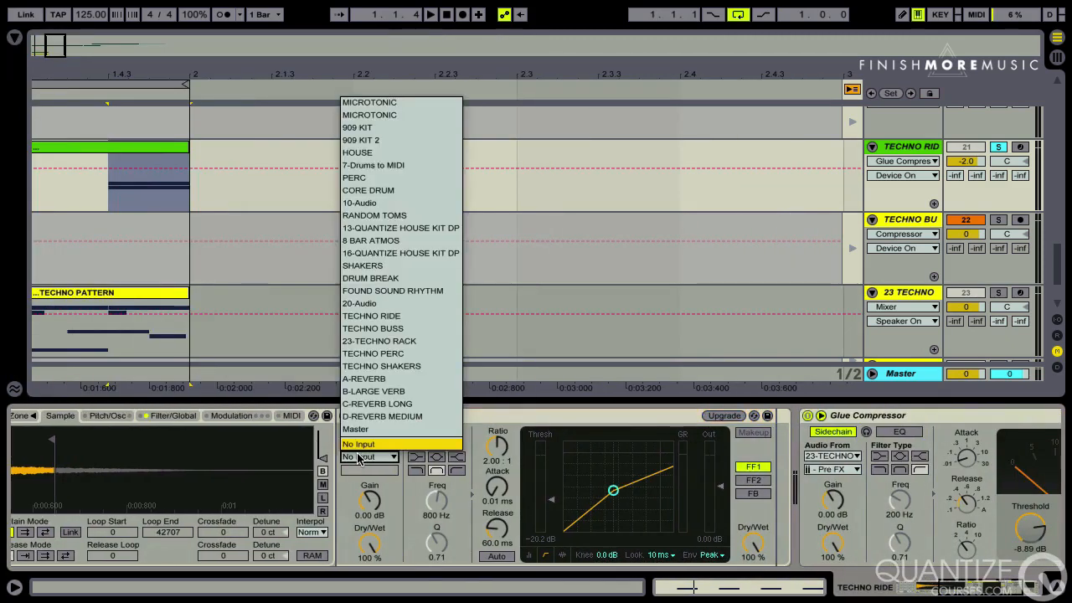
pyautogui.click(377, 317)
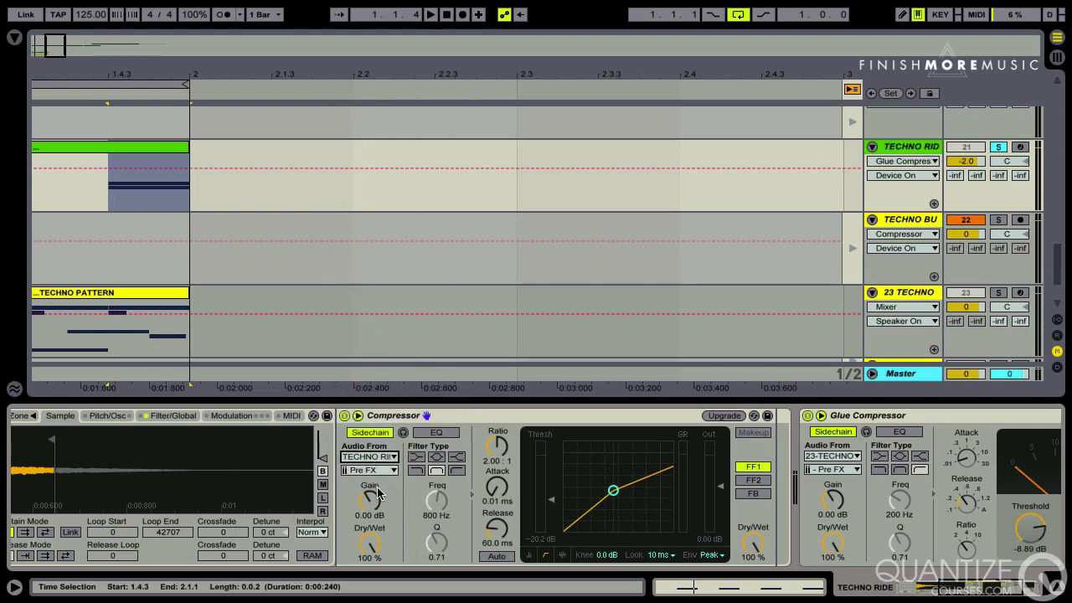
pyautogui.click(392, 471)
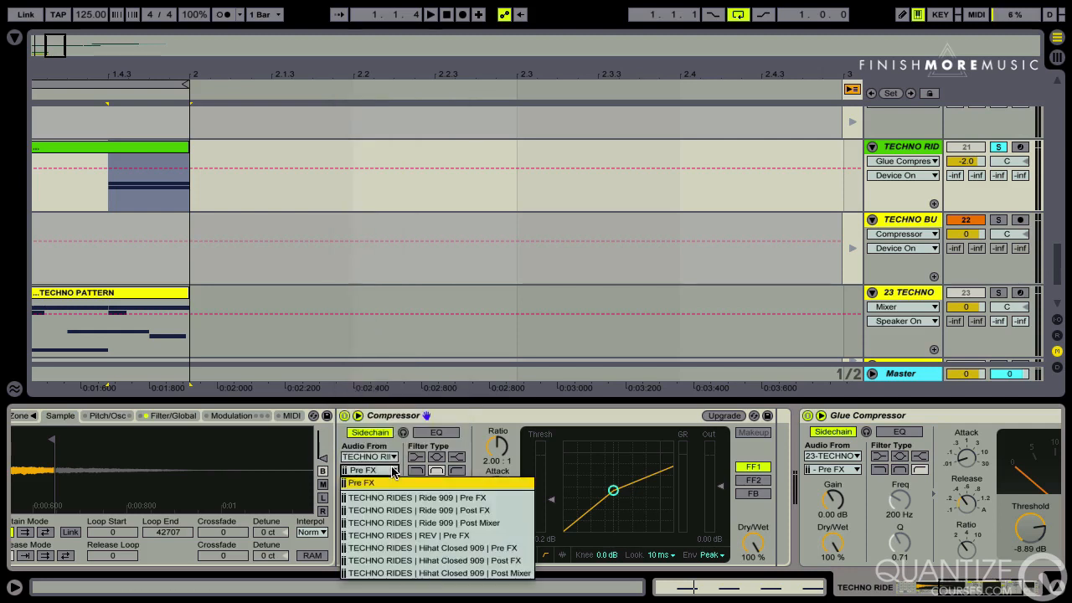
pyautogui.click(424, 501)
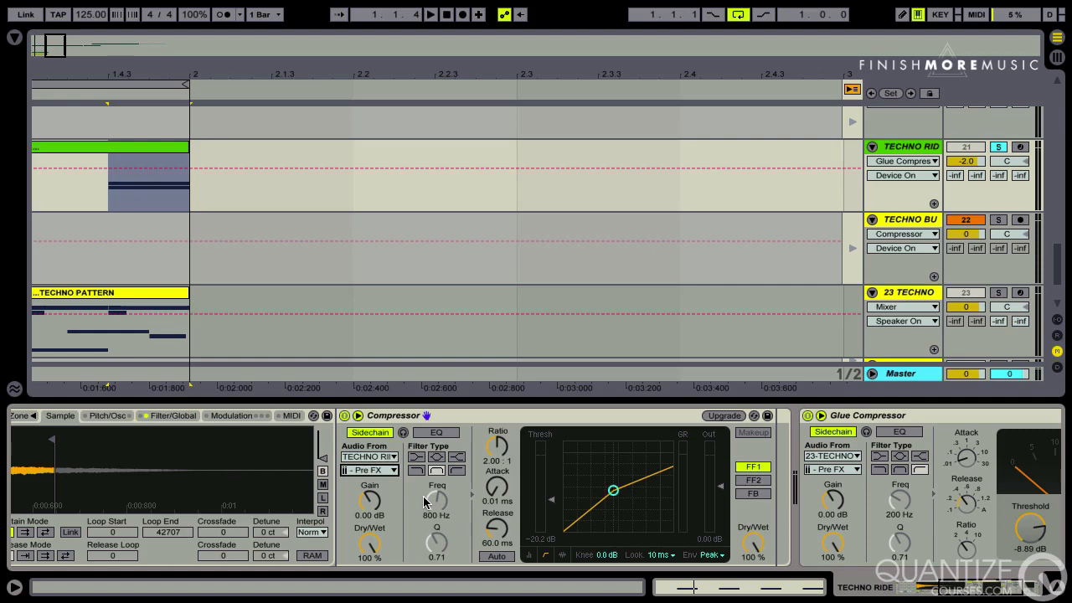
# Examine the overlapping Ride 909 and REV notes at 1.1.3 in the rides clip.
pyautogui.doubleClick(76, 149)
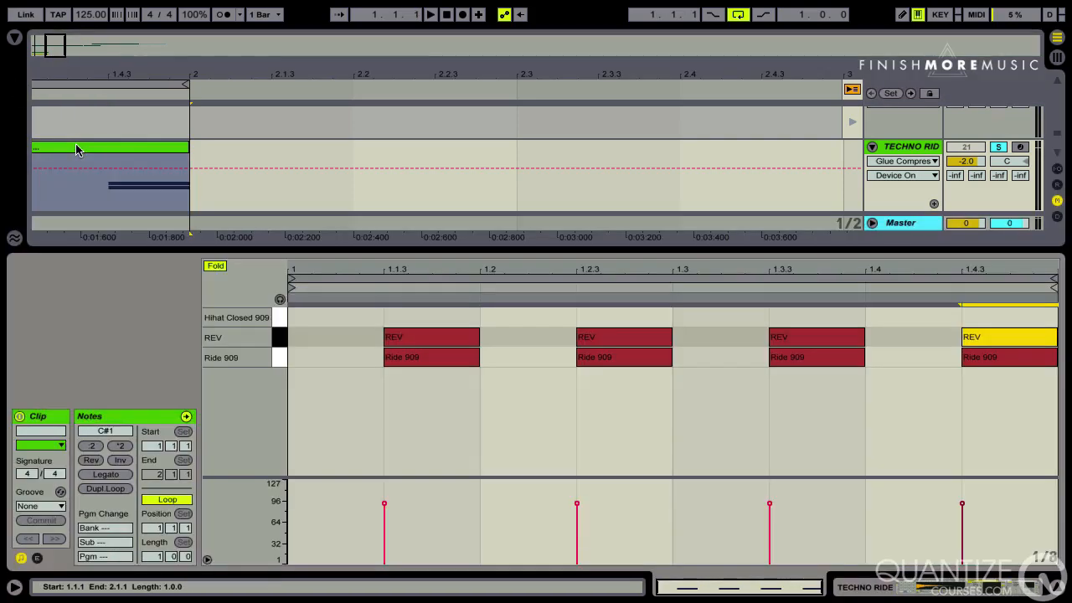
pyautogui.click(387, 387)
pyautogui.click(401, 360)
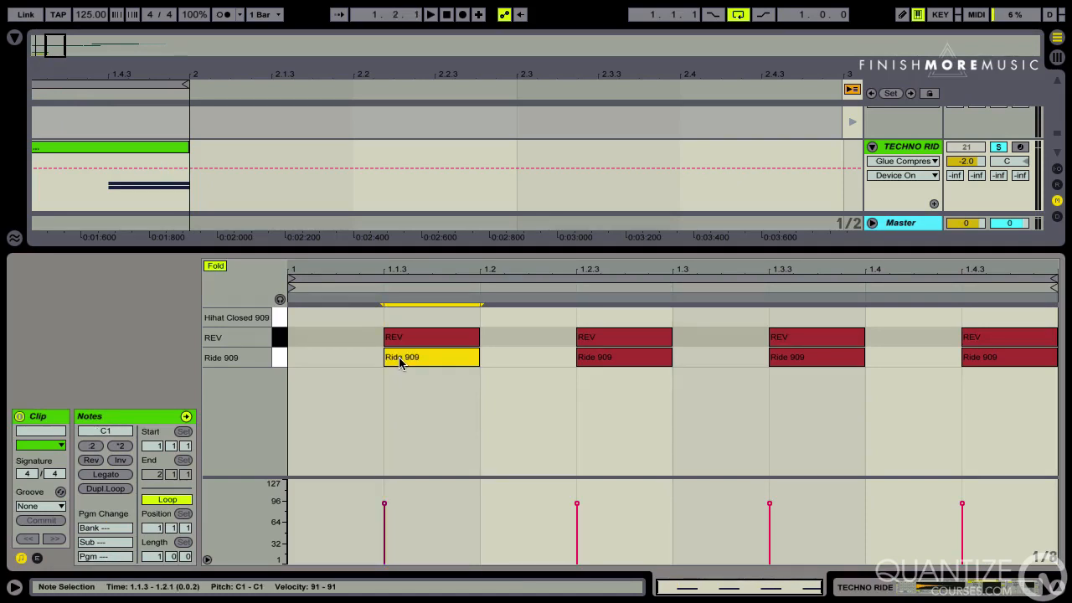
pyautogui.click(400, 339)
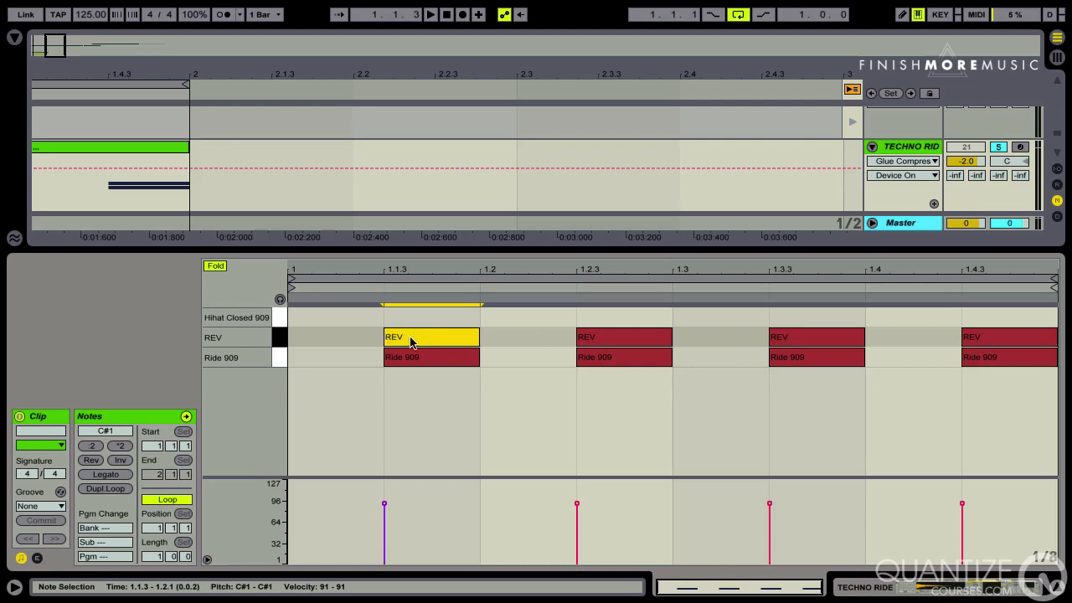
pyautogui.click(407, 365)
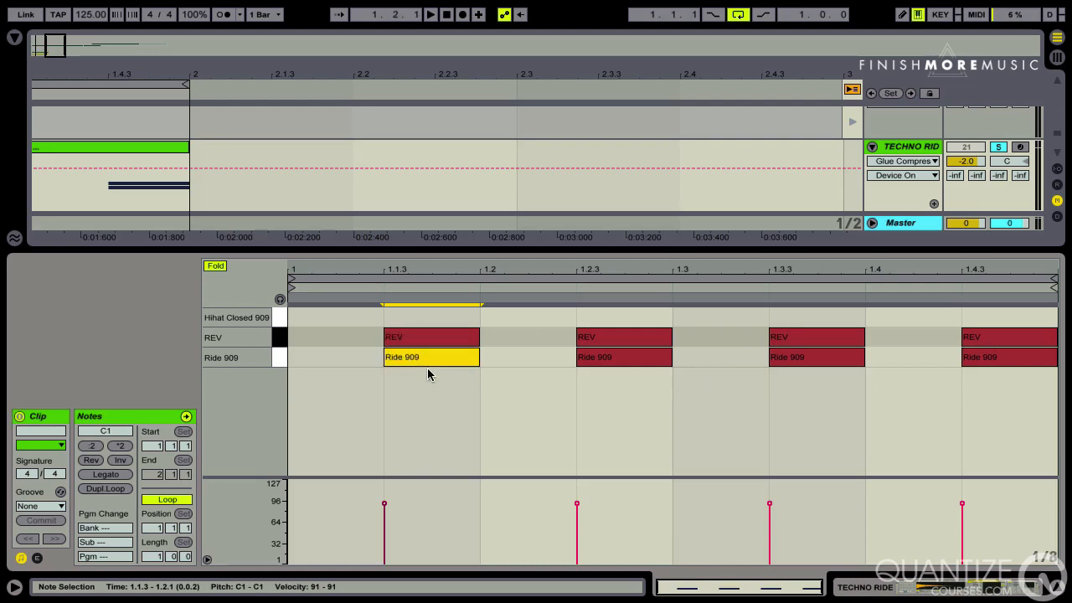
# Set the REV Compressor's threshold to -27.2 dB and its release to 106 ms during playback.
pyautogui.doubleClick(884, 149)
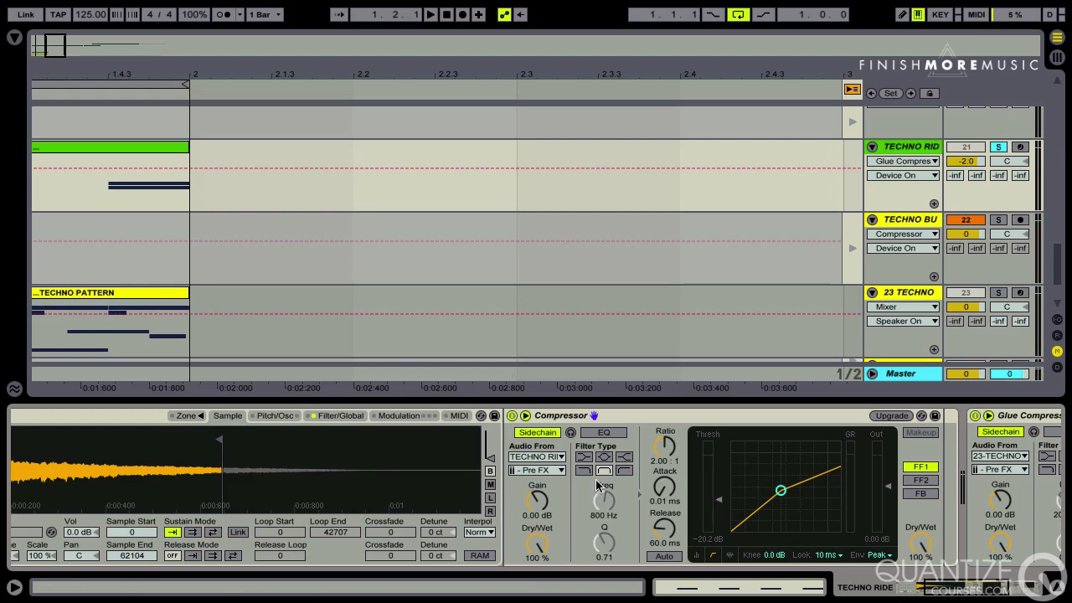
pyautogui.press('space')
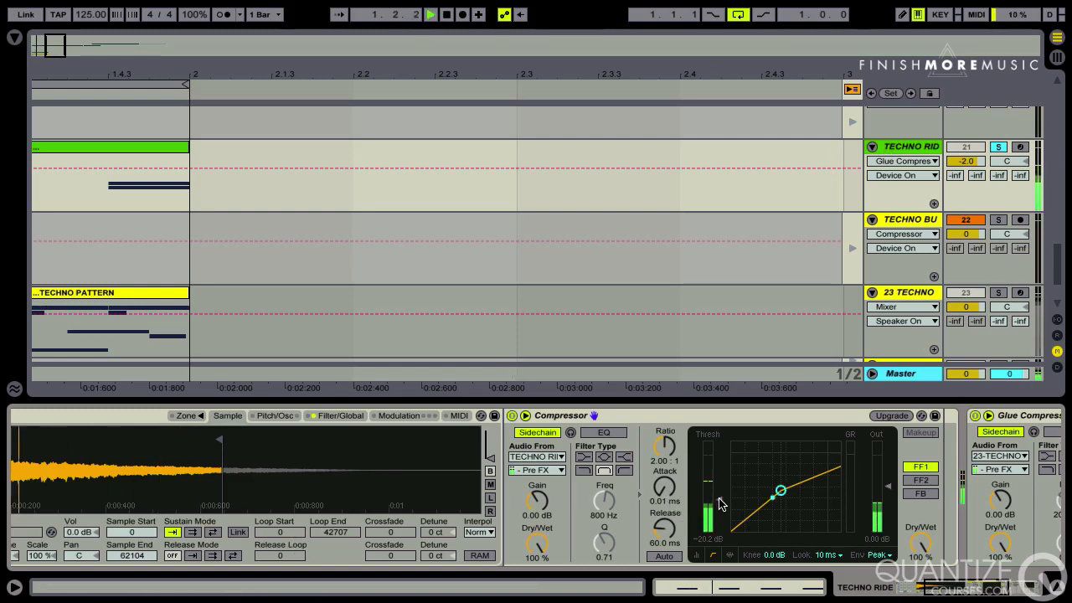
pyautogui.moveTo(719, 500); pyautogui.dragTo(722, 512)
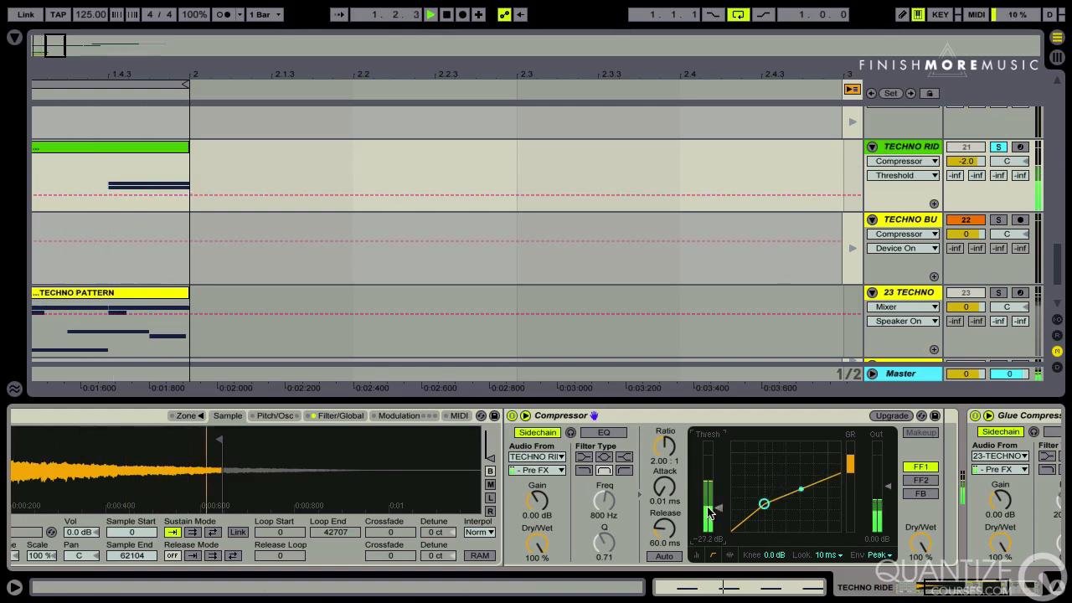
pyautogui.moveTo(662, 531); pyautogui.dragTo(660, 524)
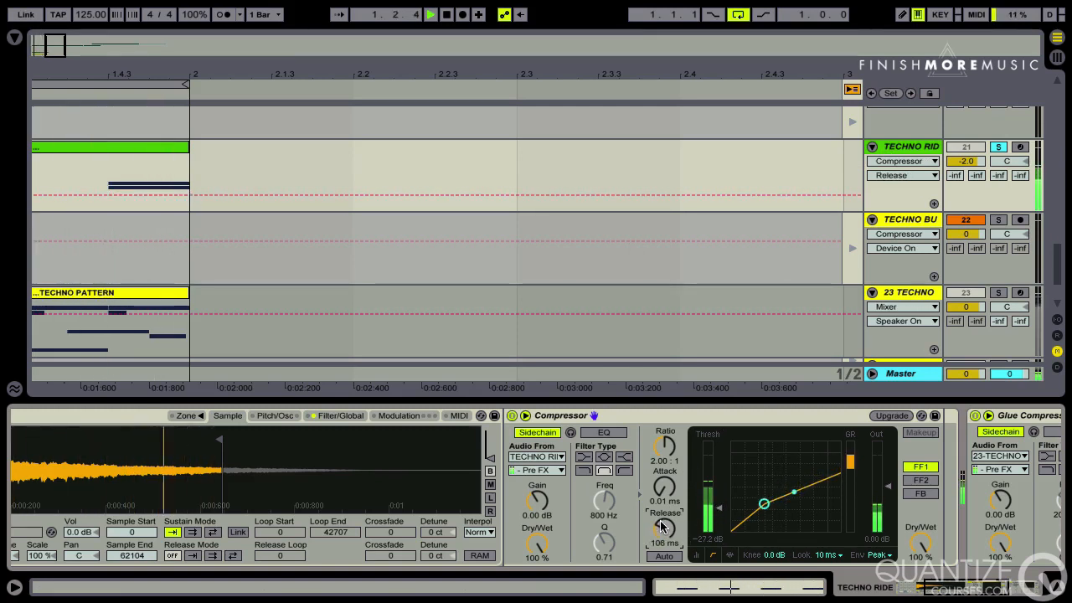
# Compare the soloed ride playback with the REV Compressor bypassed and enabled.
pyautogui.click(512, 416)
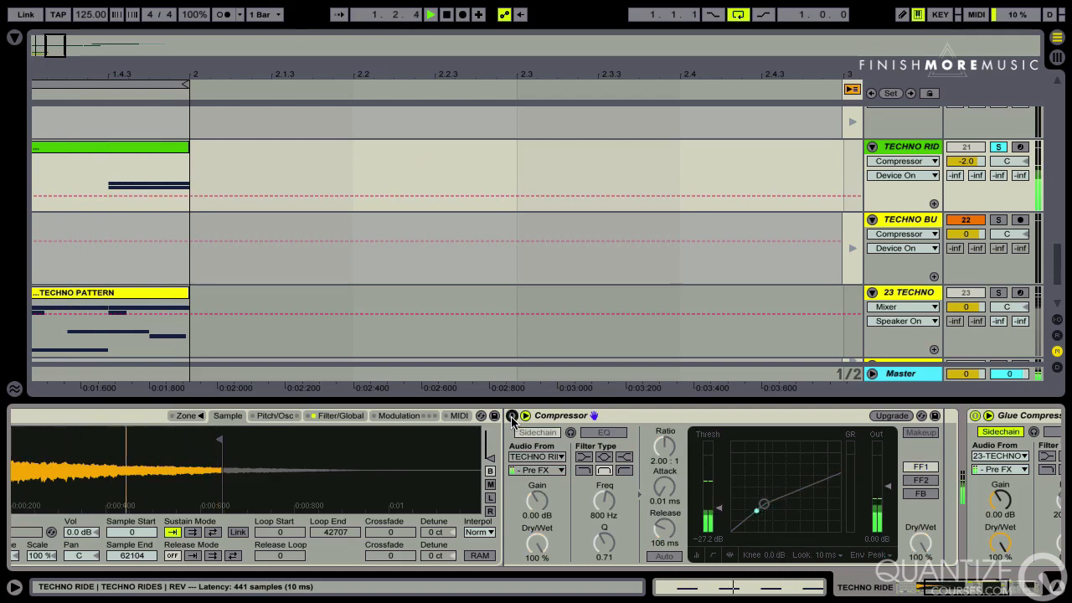
pyautogui.click(512, 416)
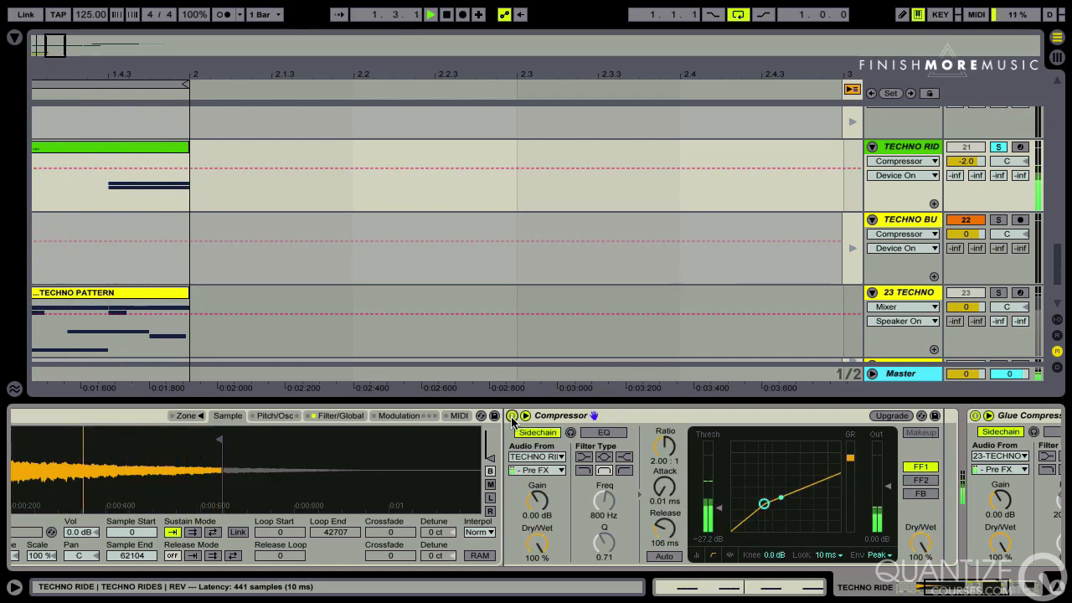
pyautogui.press('space')
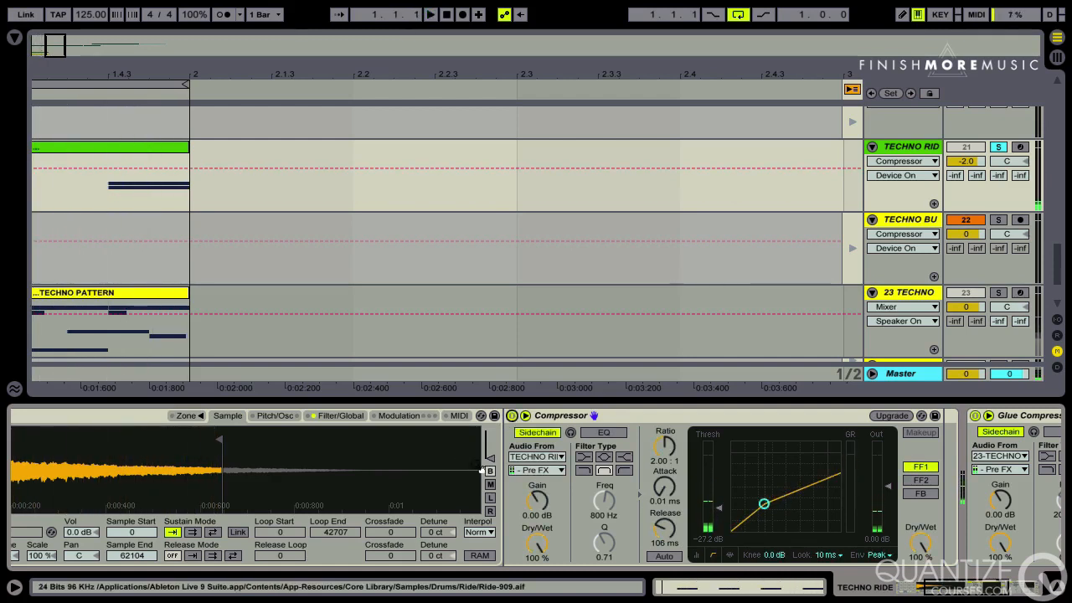
# Unsolo the TECHNO RIDE track and play the loop with the full techno pattern.
pyautogui.click(998, 149)
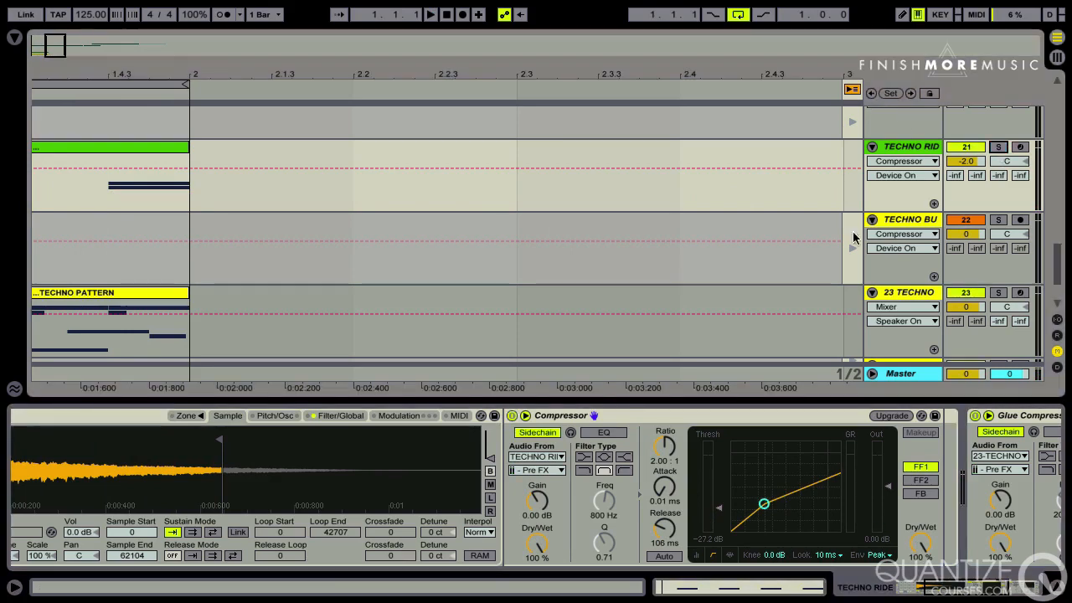
pyautogui.hscroll(-2, 816, 256)
pyautogui.press('space')
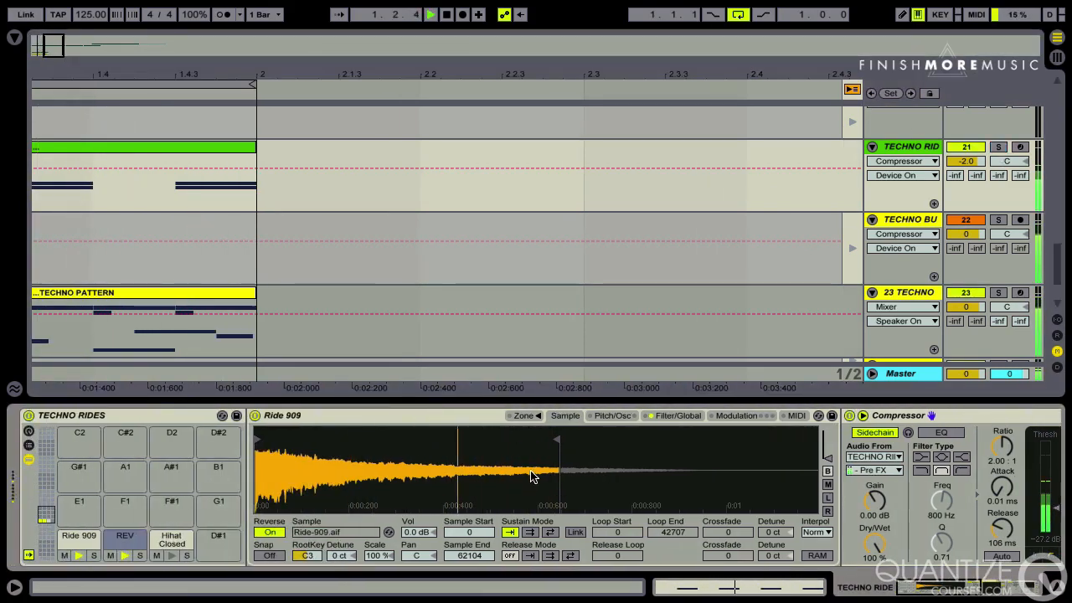
pyautogui.press('space')
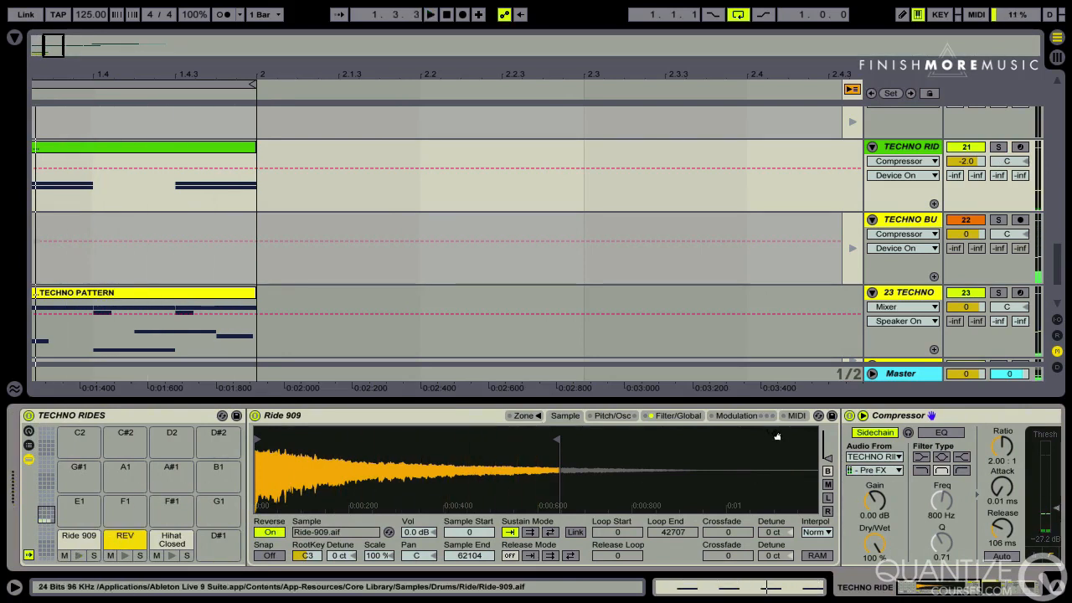
# Lower the REV sampler's Volume to -19.0 dB and audition it in the full loop.
pyautogui.click(683, 417)
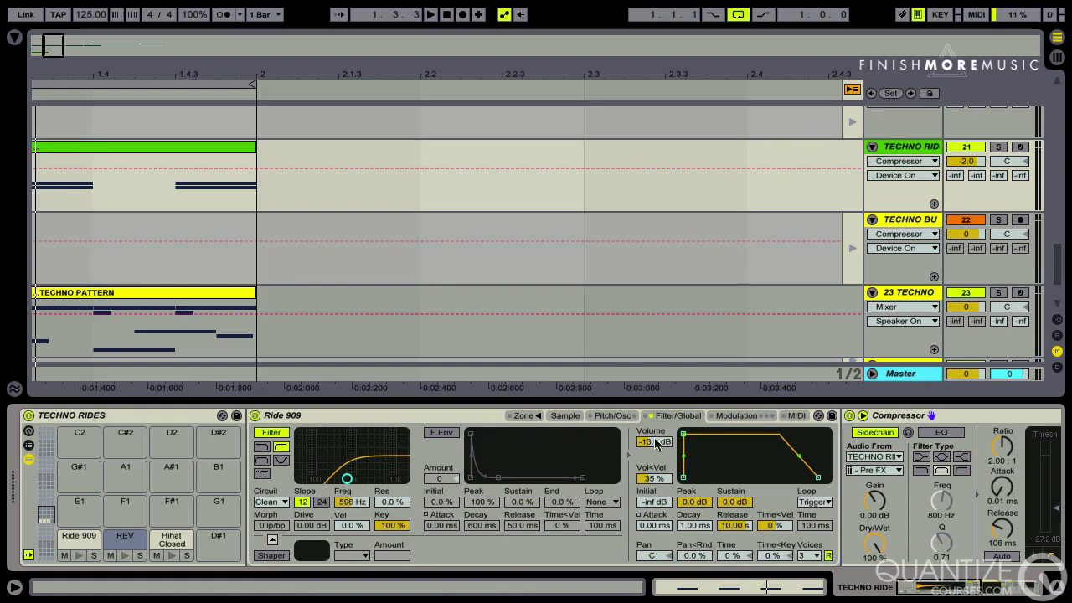
pyautogui.click(656, 442)
pyautogui.press('space')
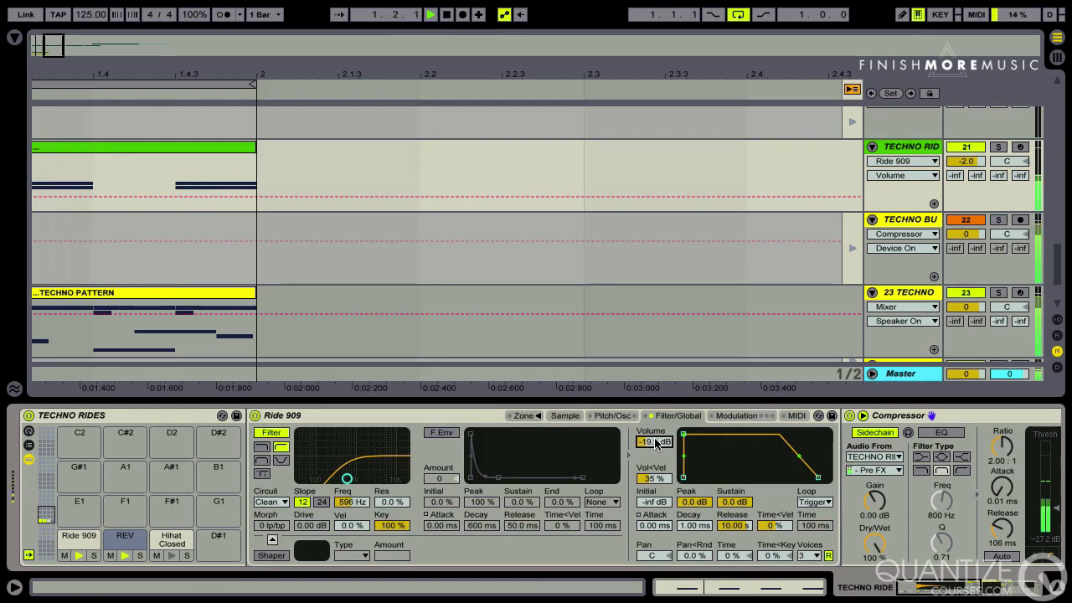
pyautogui.press('space')
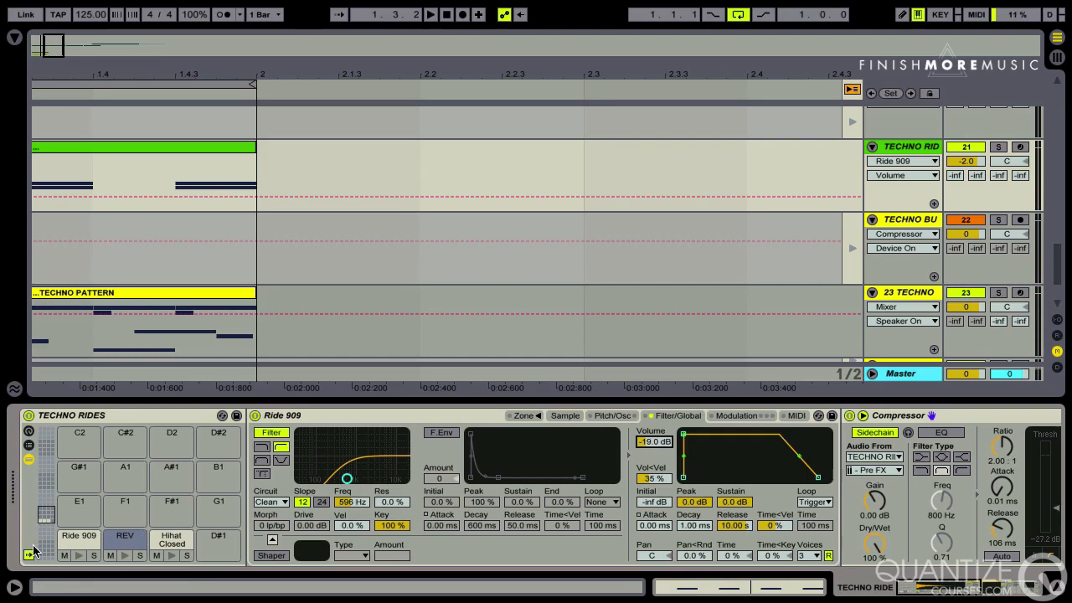
# Add a Hihat Closed 909 eighth note at the start of the TECHNO RIDES clip and repeat it at 1.2 and 1.3.
pyautogui.click(171, 540)
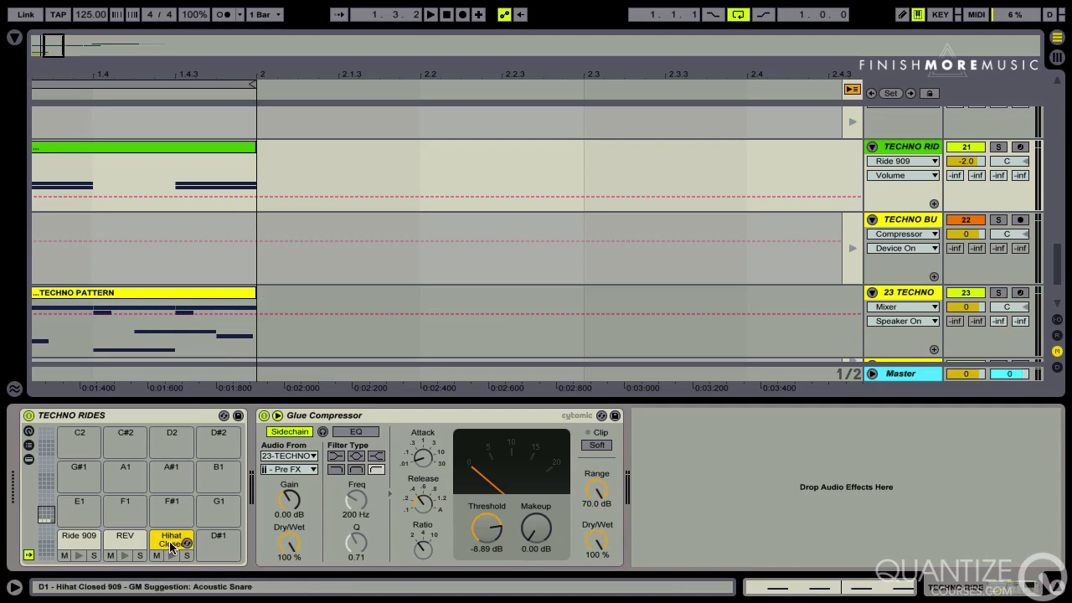
pyautogui.doubleClick(148, 147)
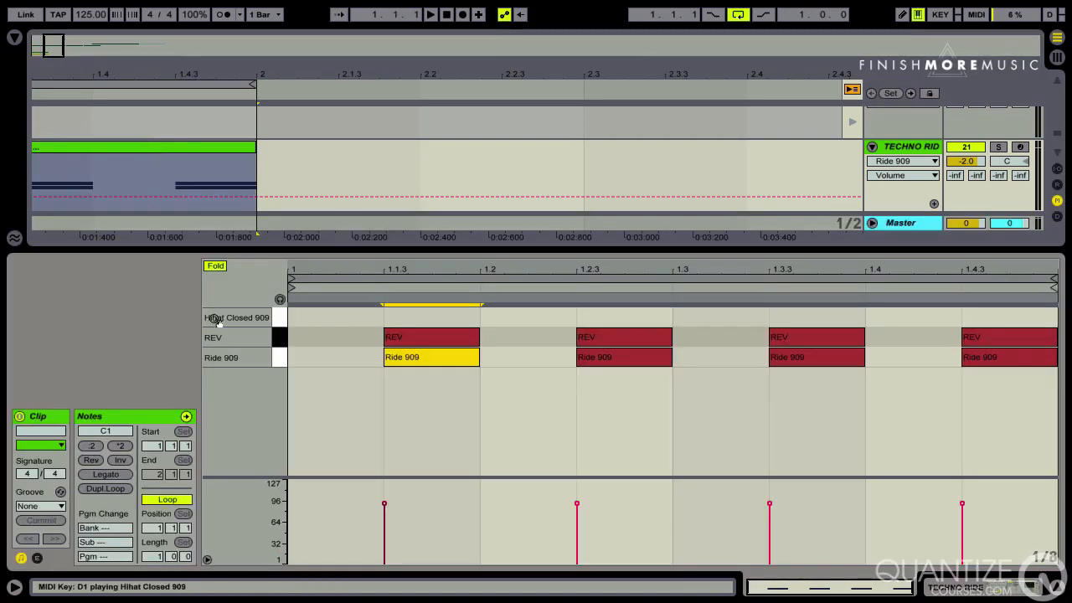
pyautogui.doubleClick(325, 318)
pyautogui.moveTo(458, 317); pyautogui.dragTo(357, 316)
pyautogui.hotkey('ctrl', 'd')
pyautogui.hotkey('ctrl', 'd')
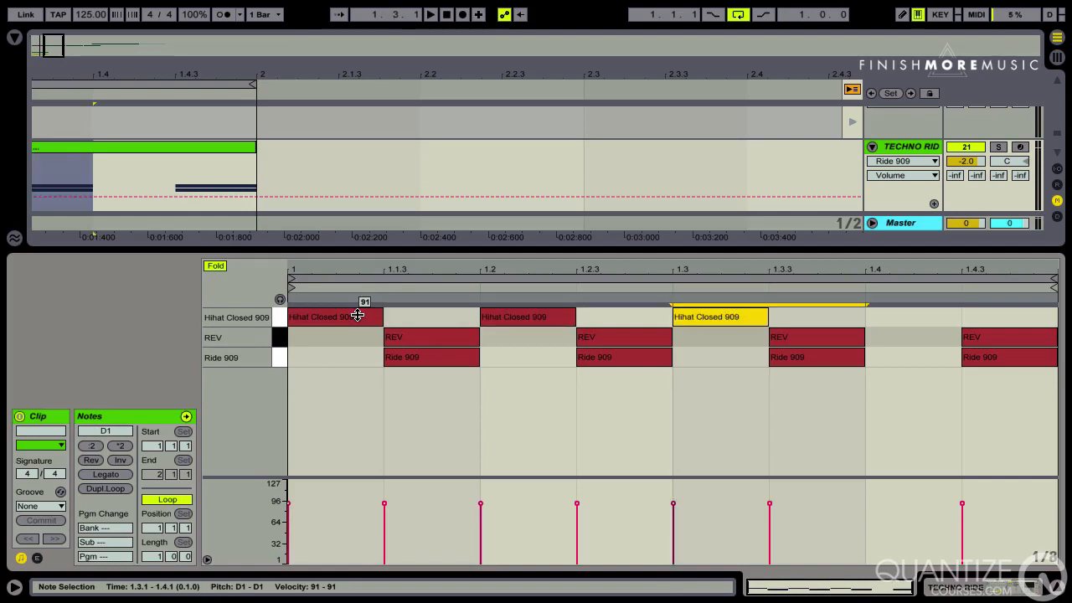
# Duplicate the first Hihat Closed 909 note across the bar so the hi-hat plays on every eighth note.
pyautogui.click(360, 321)
pyautogui.hotkey('ctrl', 'd')
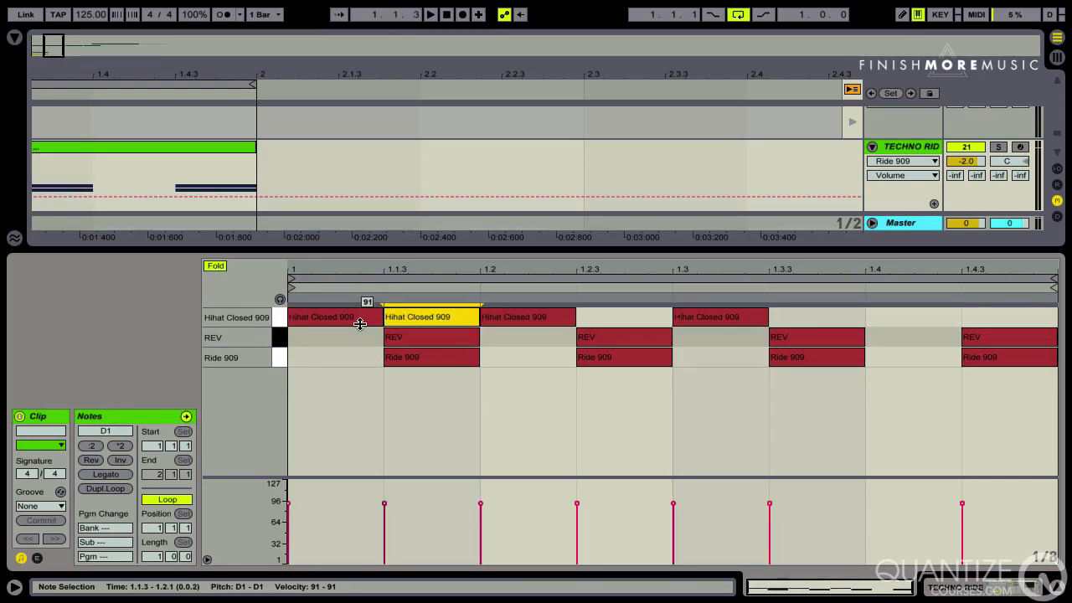
pyautogui.hotkey('ctrl', 'd')
pyautogui.hotkey('ctrl', 'd')
pyautogui.hotkey('ctrl', 'd')
pyautogui.hotkey('ctrl', 'd')
pyautogui.hotkey('ctrl', 'd')
pyautogui.hotkey('ctrl', 'd')
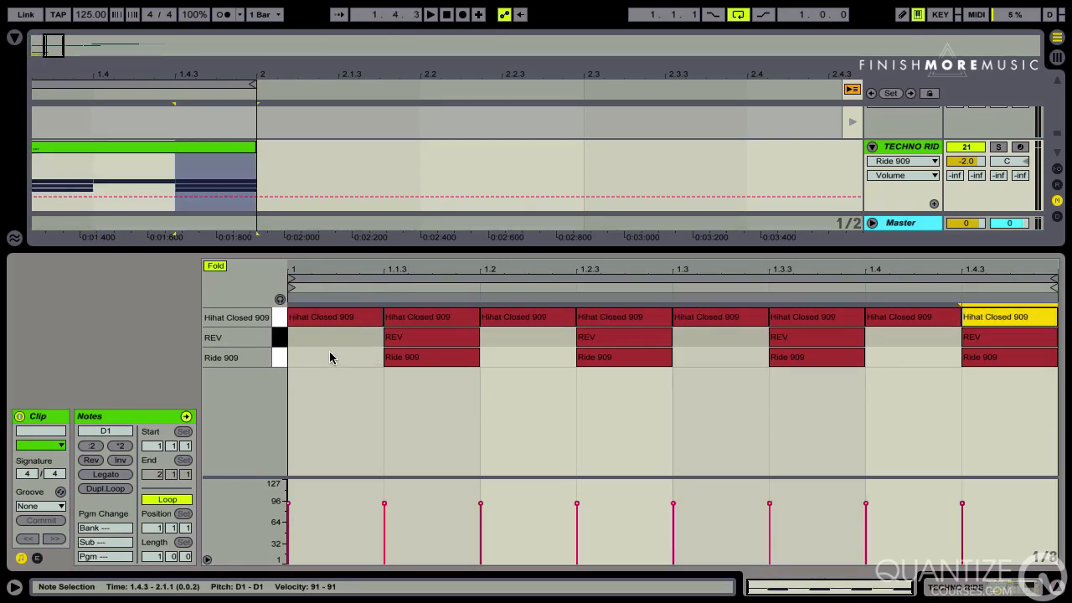
# Examine the closed hi-hat notes that coincide with the ride hits and those that fall between them.
pyautogui.click(395, 320)
pyautogui.click(581, 306)
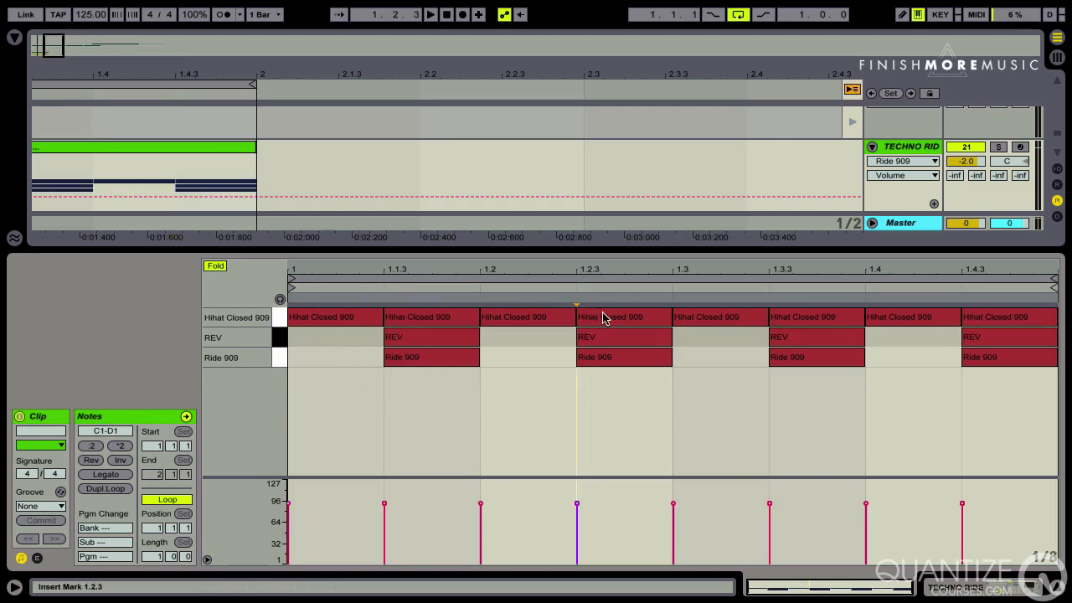
pyautogui.click(606, 313)
pyautogui.click(775, 316)
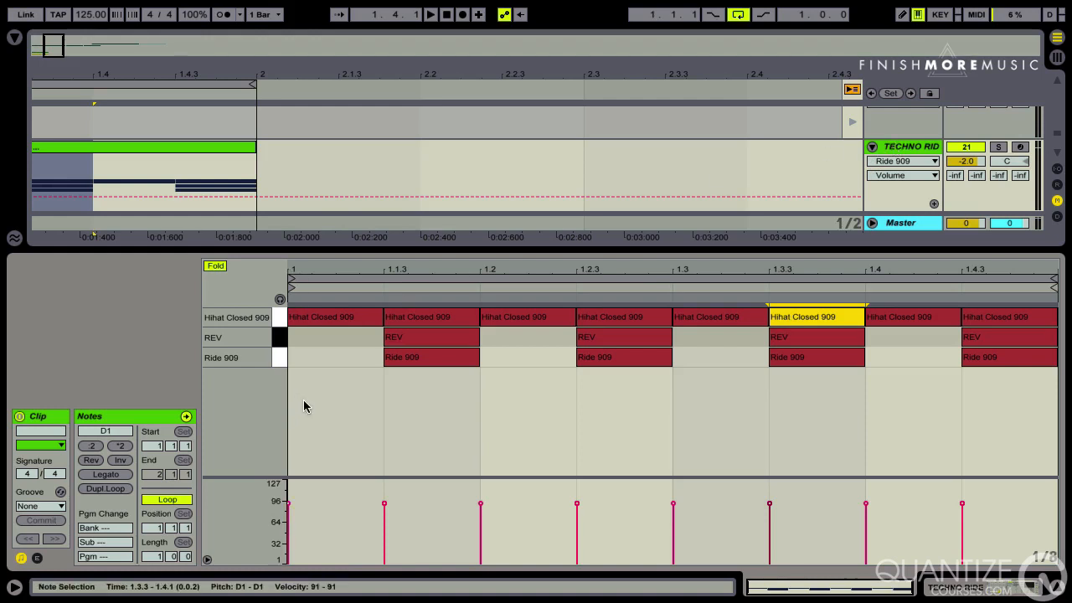
pyautogui.click(313, 322)
pyautogui.click(387, 323)
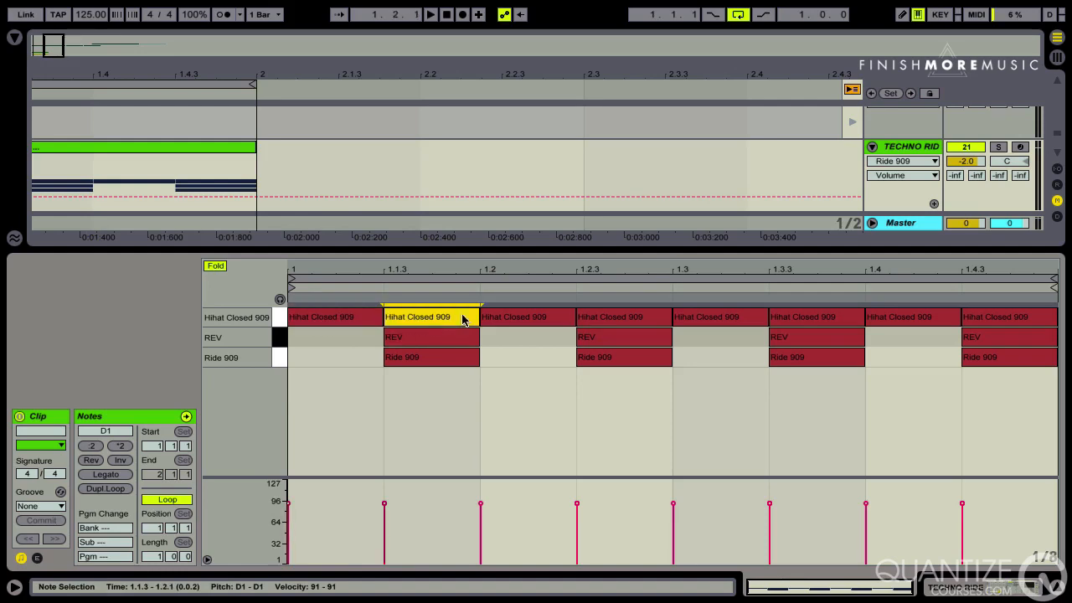
pyautogui.click(553, 317)
pyautogui.click(609, 317)
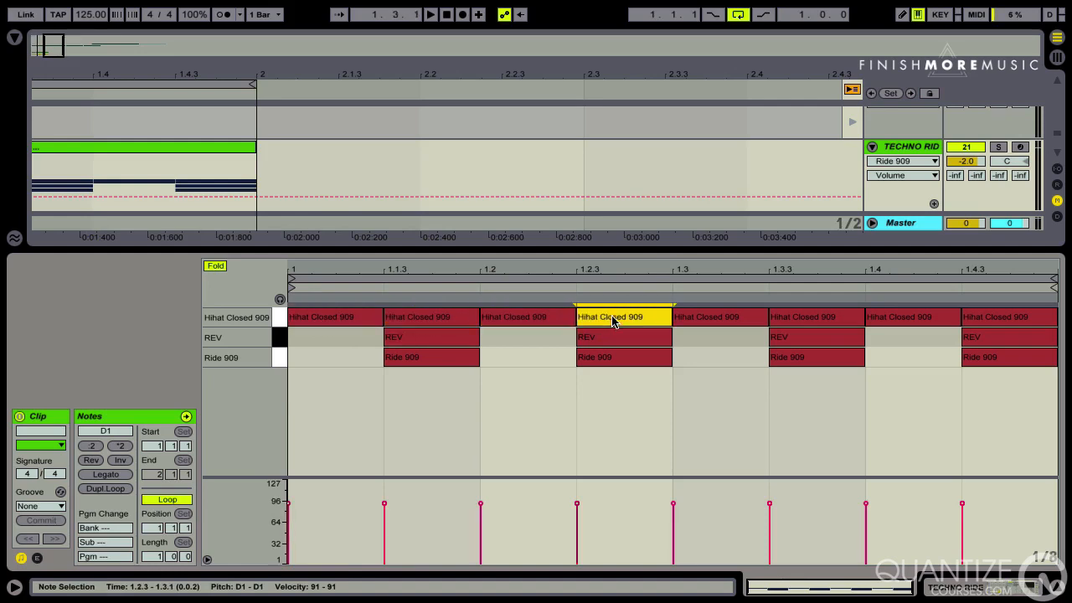
# Play the loop with the TECHNO RIDES and 23 TECHNO tracks soloed and lower the TECHNO RIDES track volume to -4.0 dB.
pyautogui.click(875, 149)
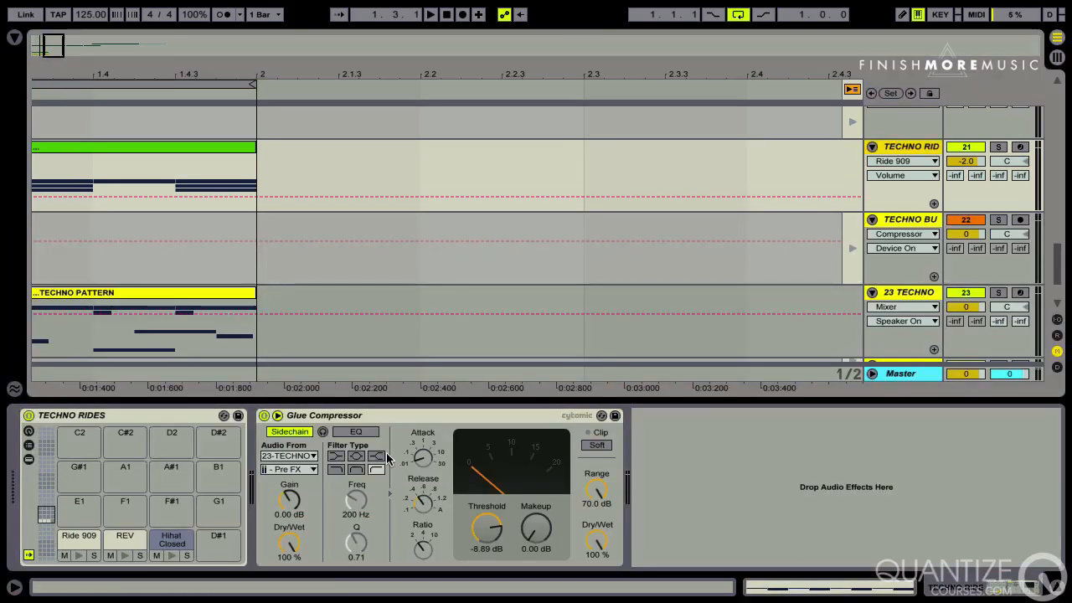
pyautogui.click(171, 540)
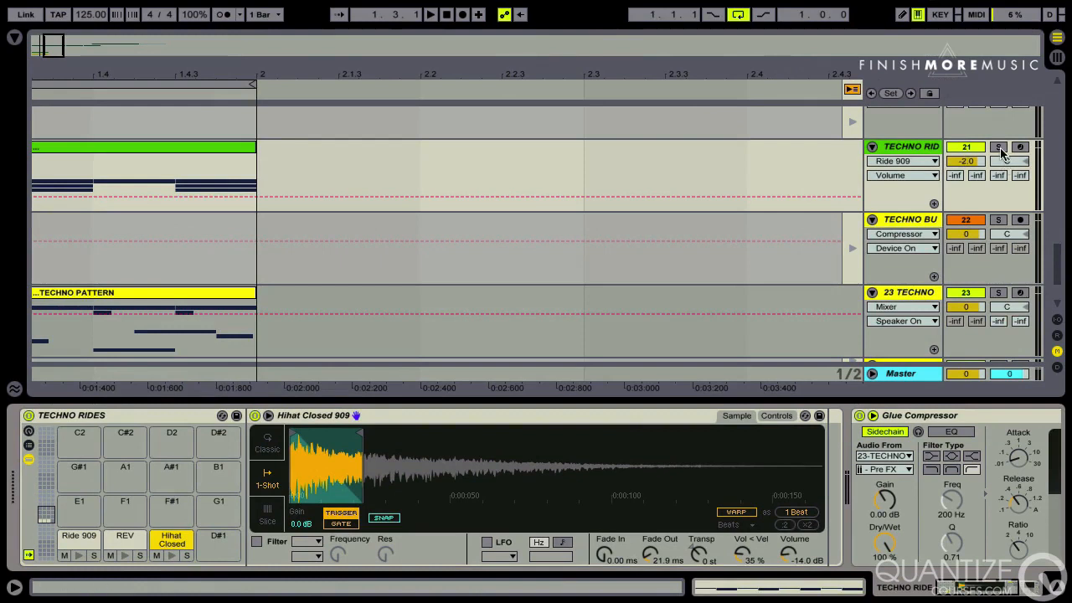
pyautogui.click(998, 147)
pyautogui.press('space')
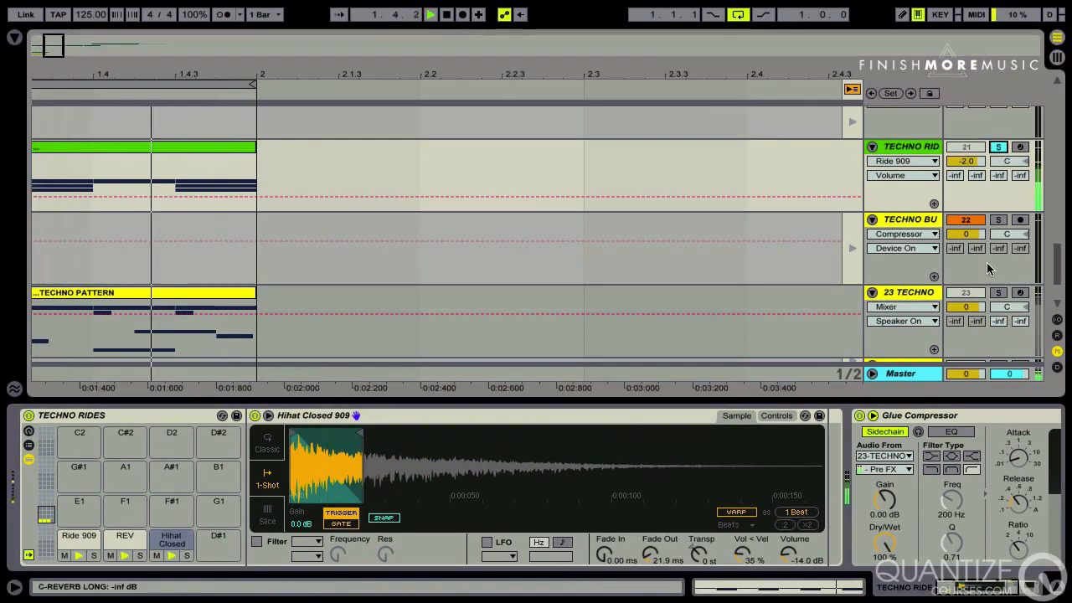
pyautogui.click(999, 293)
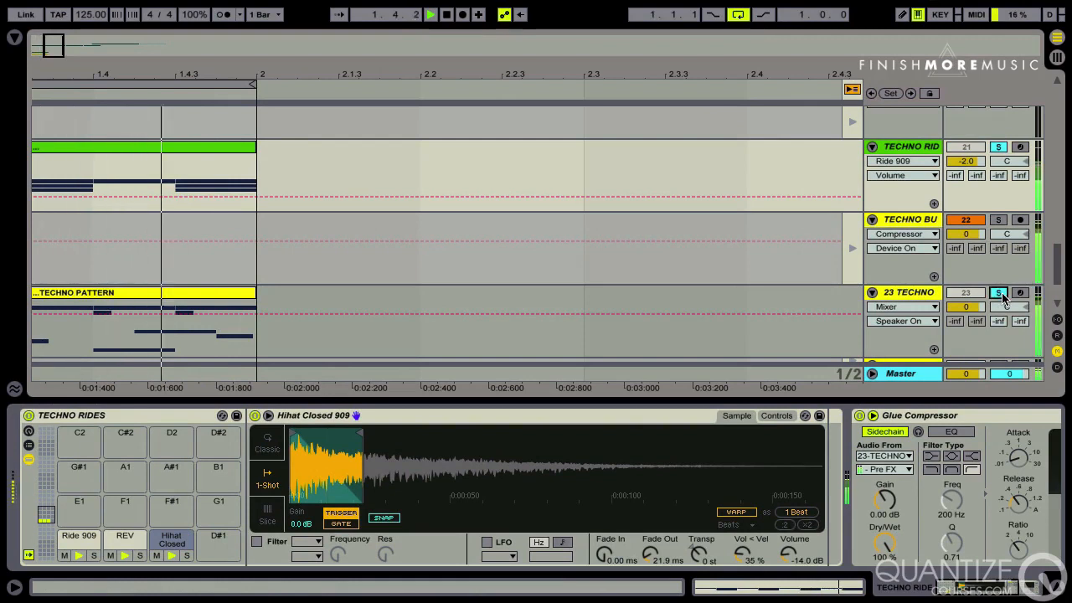
pyautogui.scroll(-2, 594, 287)
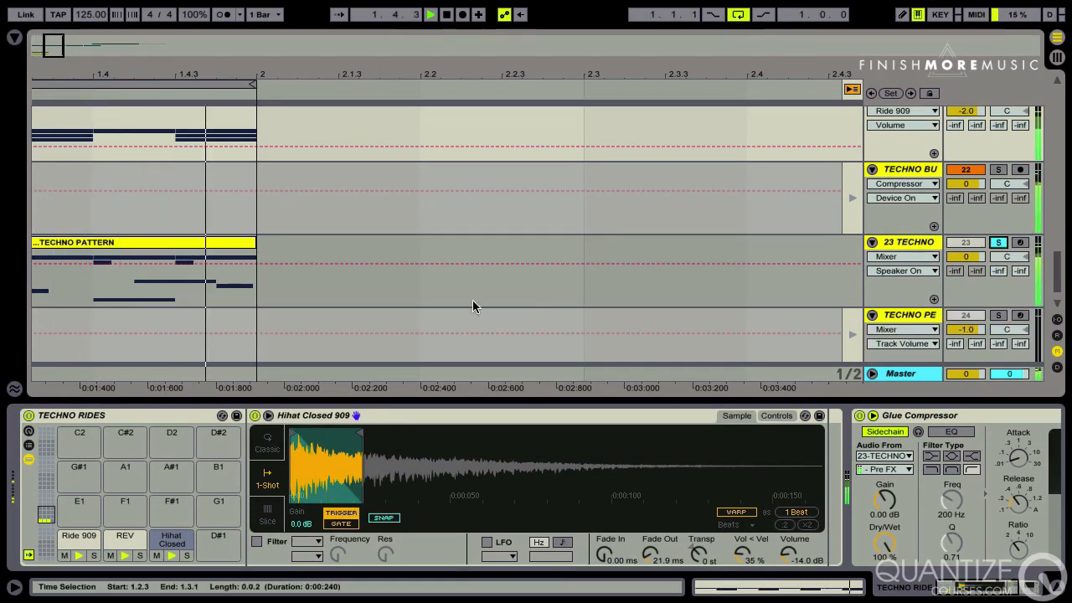
pyautogui.scroll(1, 417, 287)
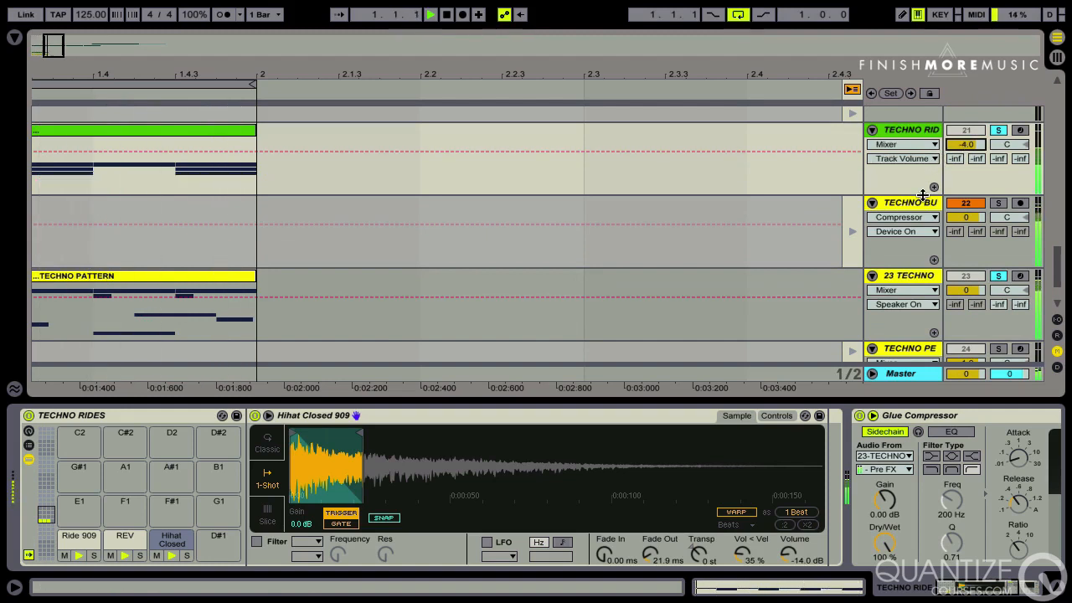
# Raise the Ride 909 pad's filter frequency to 1.00 kHz and set the TECHNO RIDES track volume to -1.0 dB during playback.
pyautogui.click(75, 545)
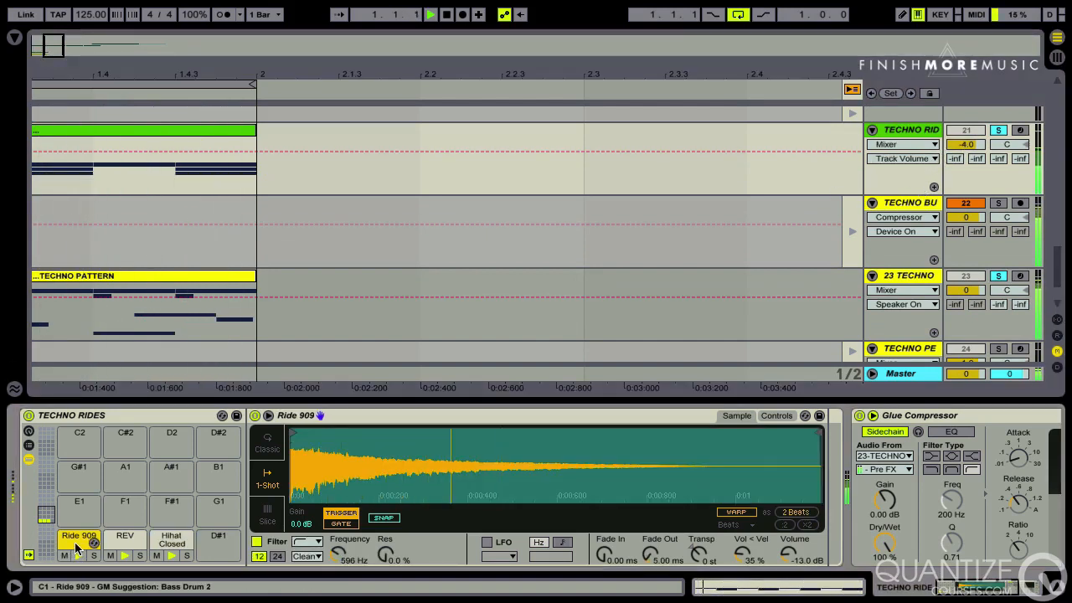
pyautogui.click(122, 543)
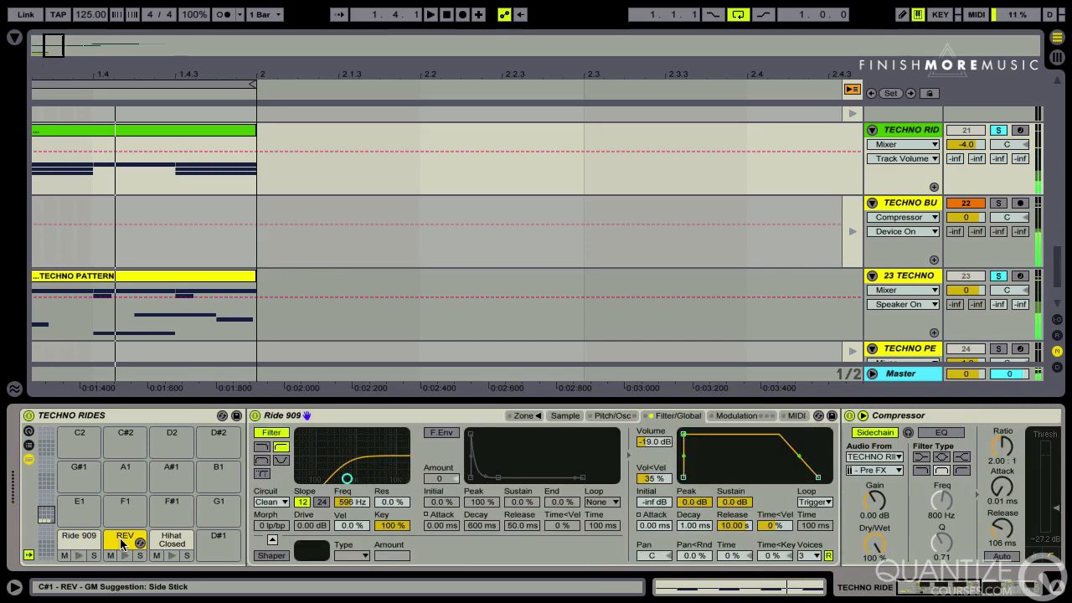
pyautogui.click(73, 544)
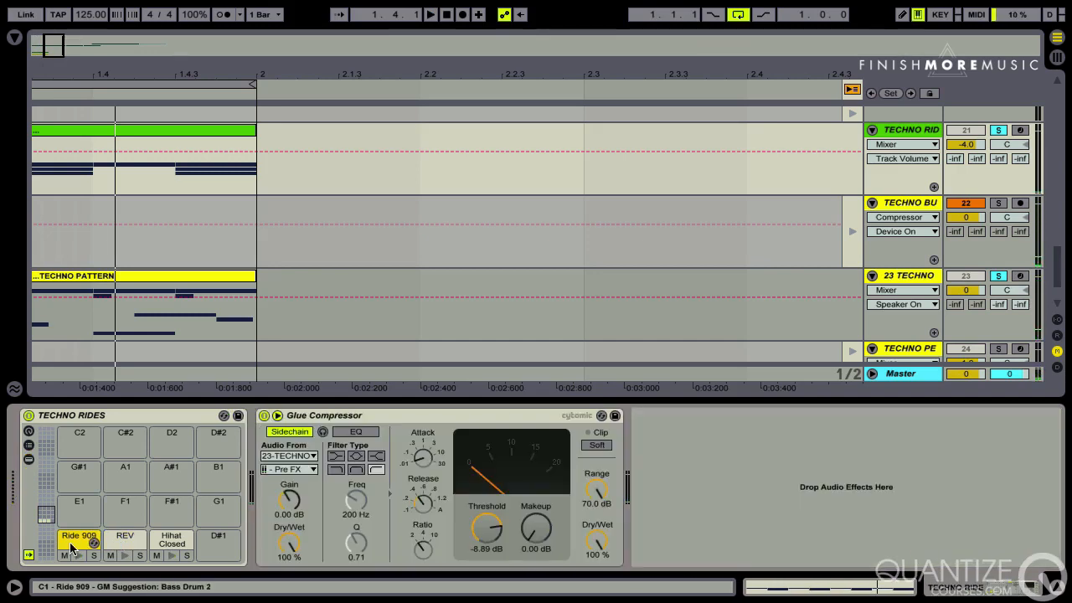
pyautogui.click(72, 547)
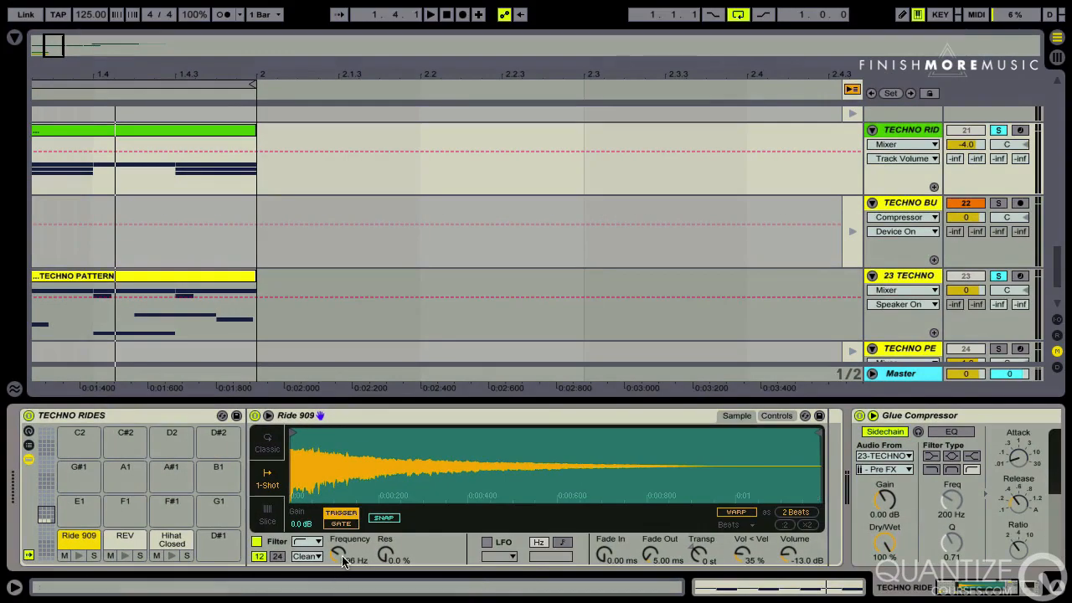
pyautogui.click(344, 557)
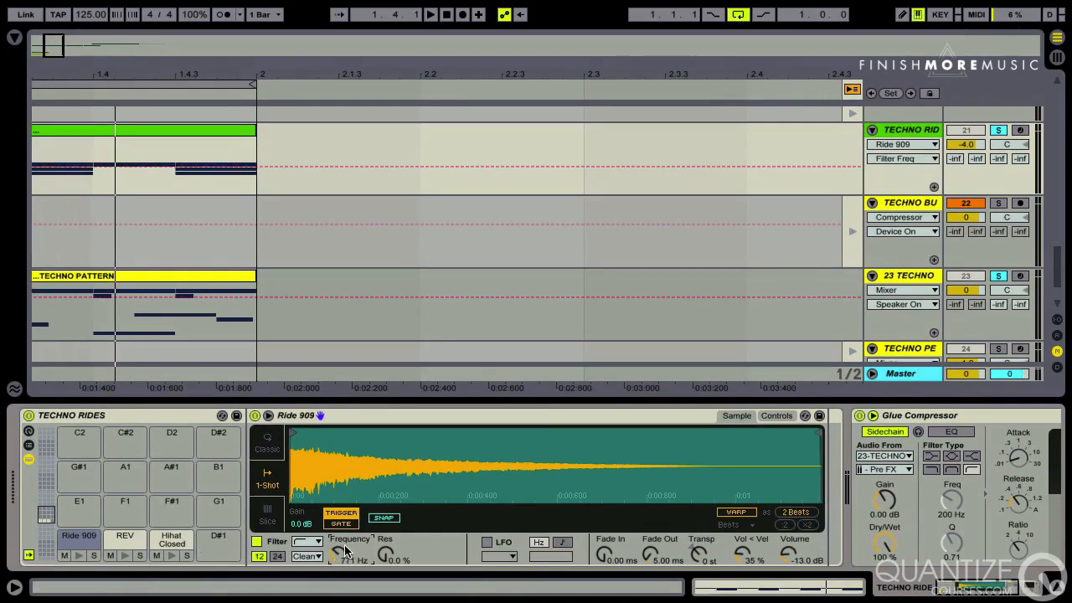
pyautogui.press('space')
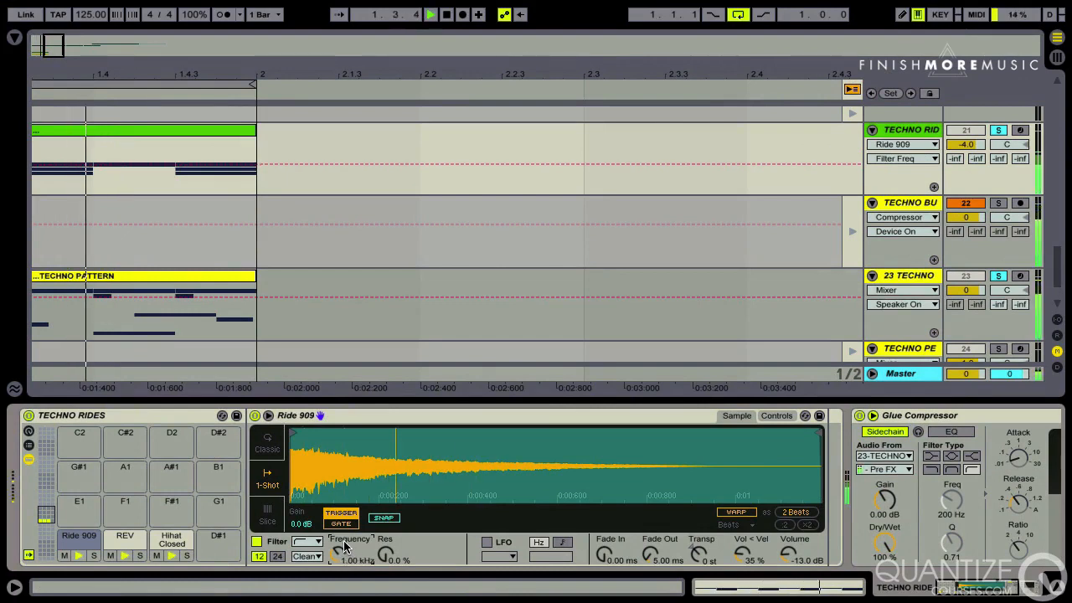
pyautogui.click(965, 144)
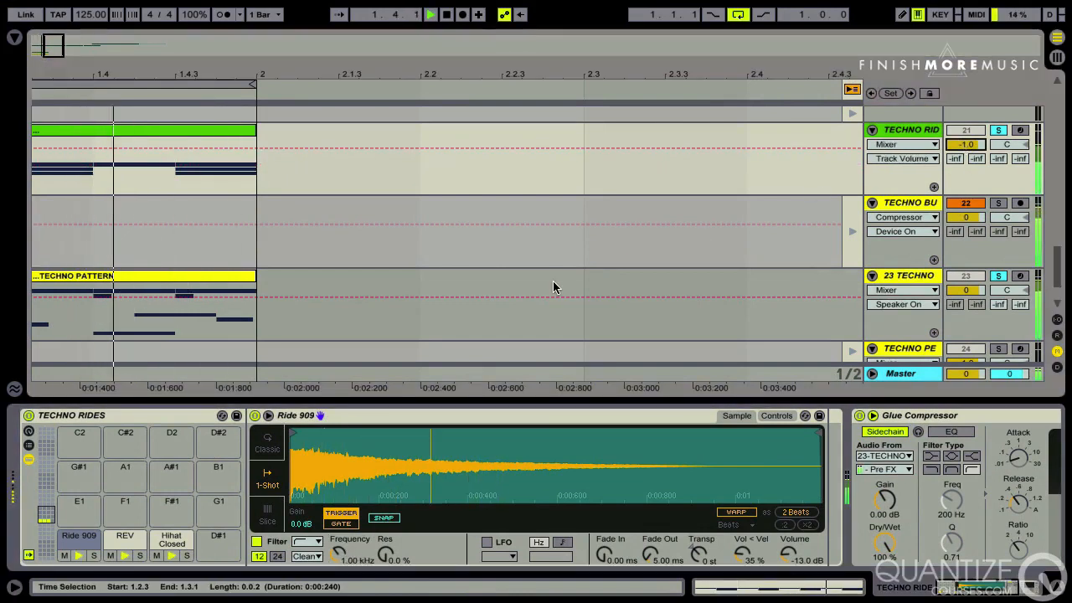
# Set the REV sampler's filter to 1.06 kHz with 2.3% resonance while the loop plays, and stop playback.
pyautogui.click(121, 540)
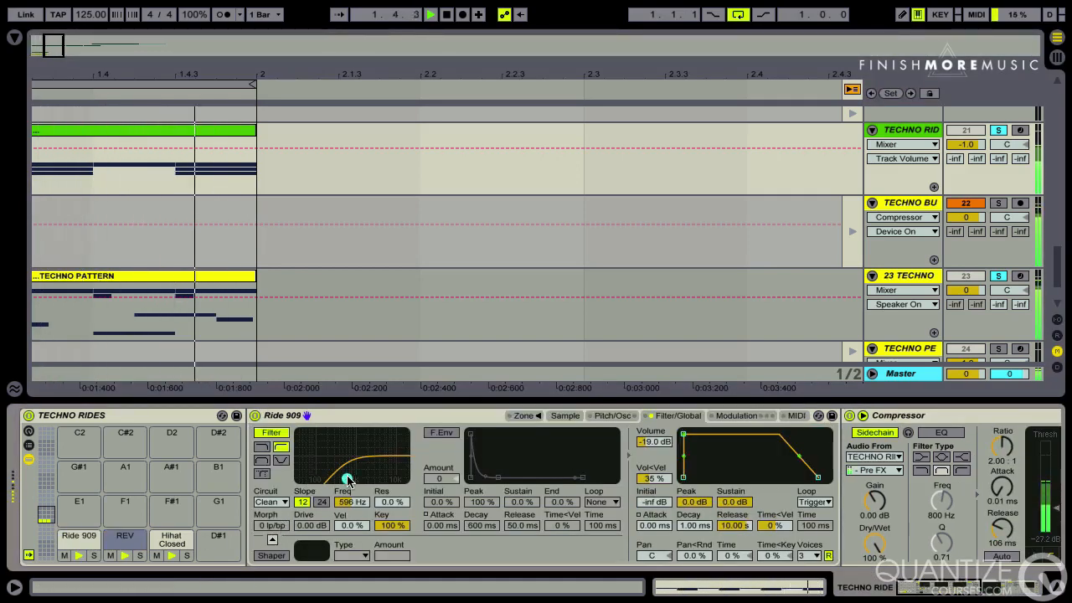
pyautogui.moveTo(347, 478); pyautogui.dragTo(357, 478)
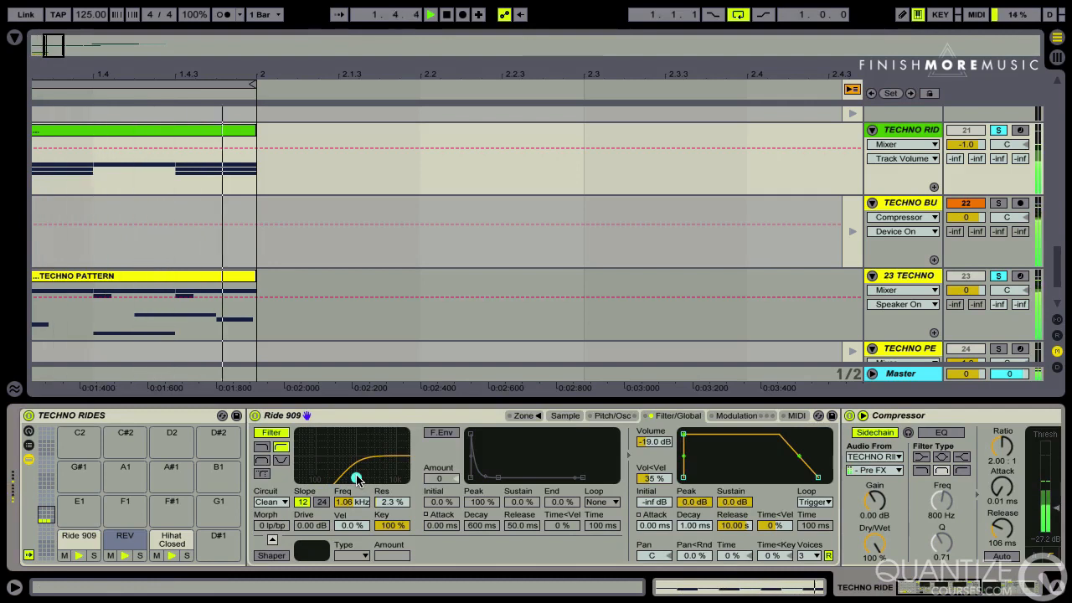
pyautogui.press('space')
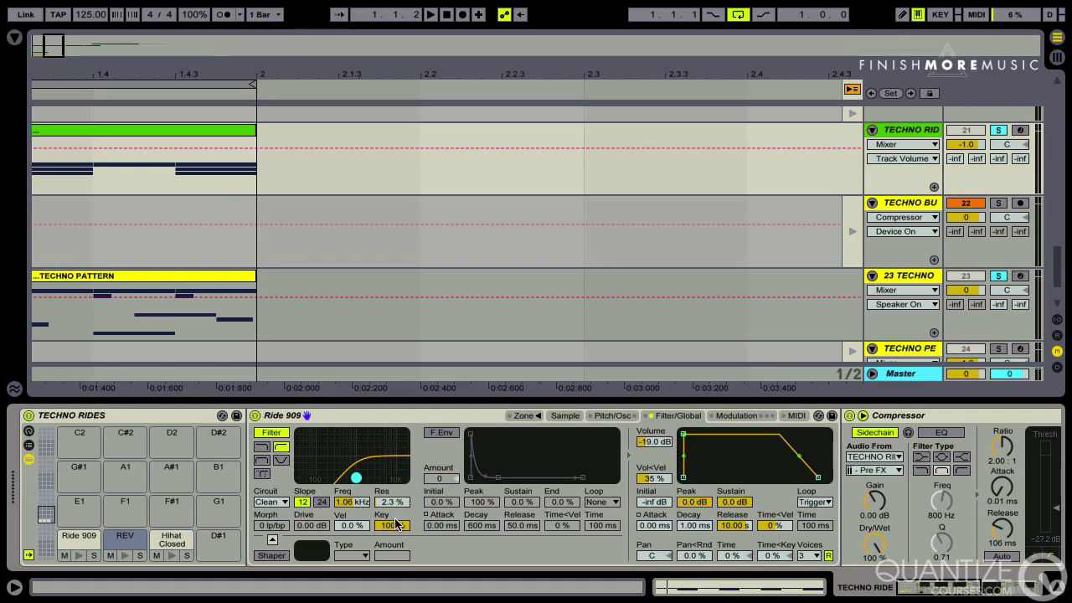
pyautogui.hscroll(2, 395, 524)
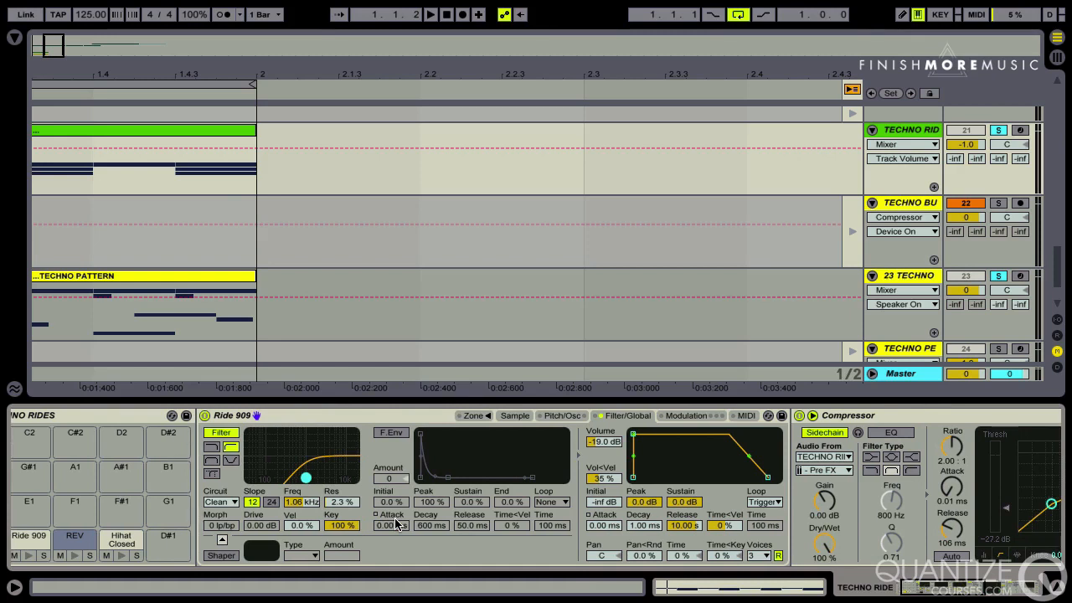